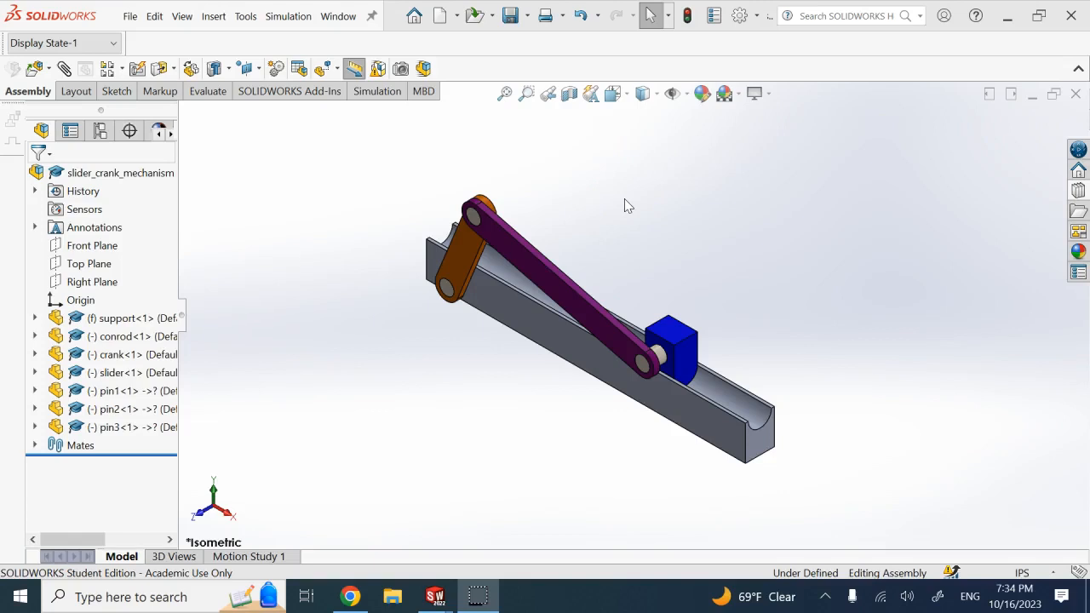
Swing the crank to shift the slider along the support, and explode the pin joining crank and support about 3.15 in along Z.
{"action": "left_click_drag", "start_coordinate": [472, 257], "coordinate": [626, 287]}
{"action": "left_click", "coordinate": [632, 202]}
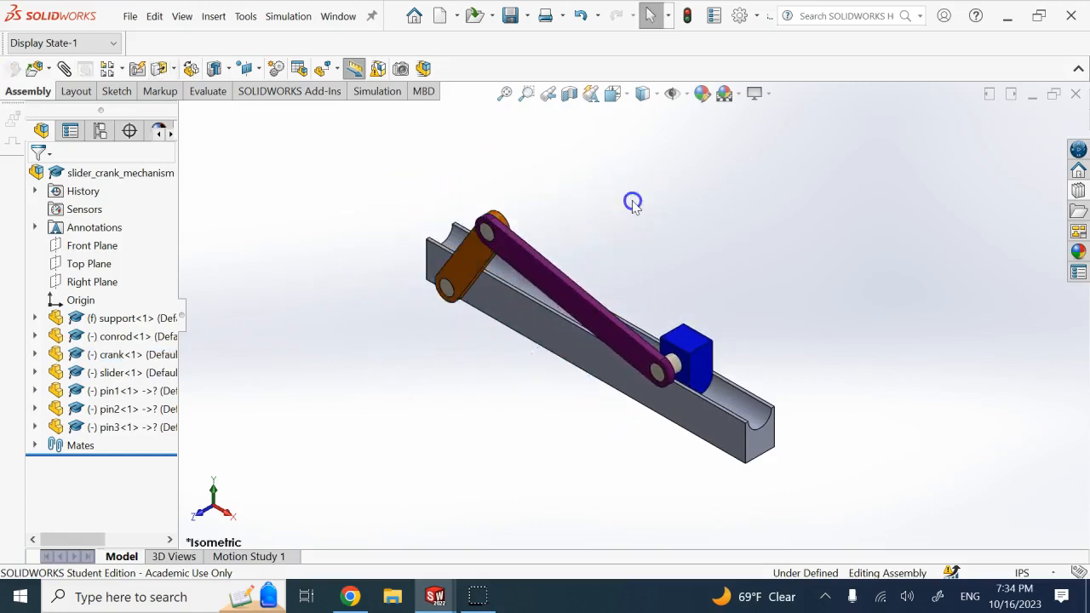
{"action": "left_click", "coordinate": [327, 73]}
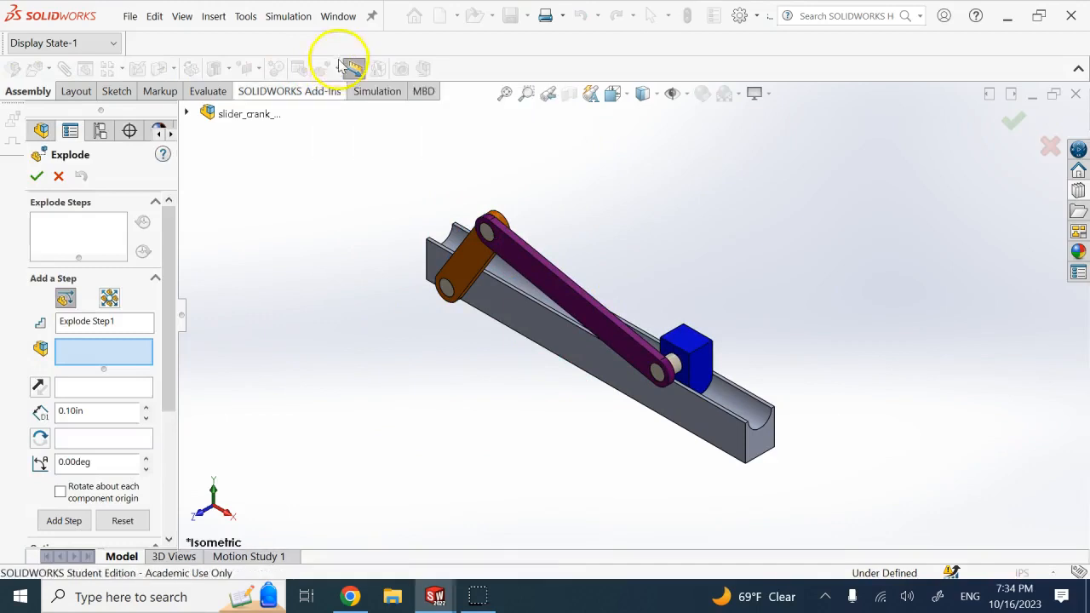
{"action": "left_click", "coordinate": [444, 293]}
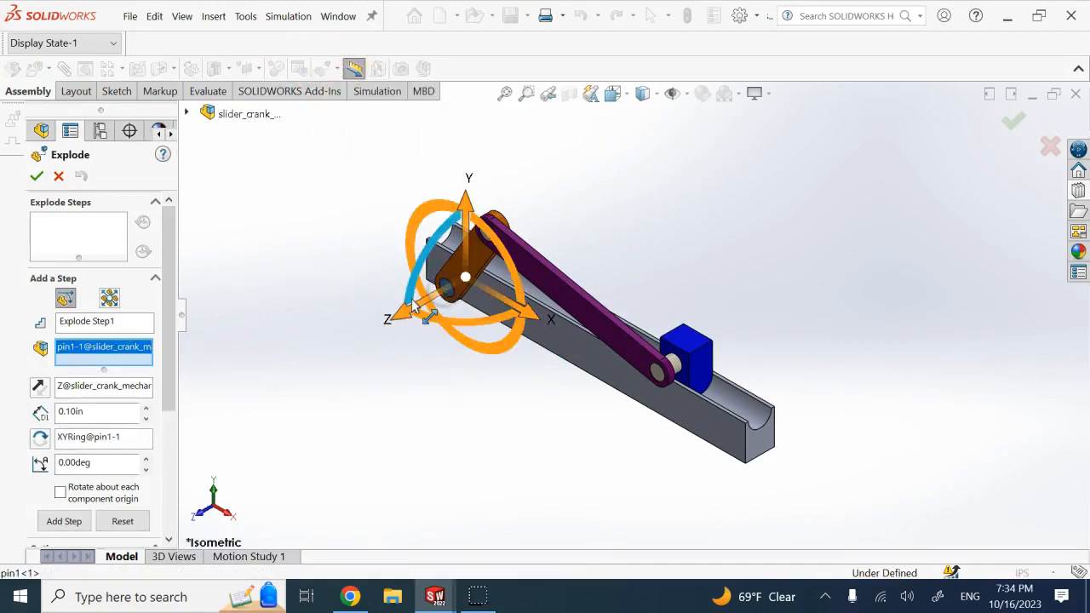
{"action": "left_click_drag", "start_coordinate": [411, 298], "coordinate": [310, 349]}
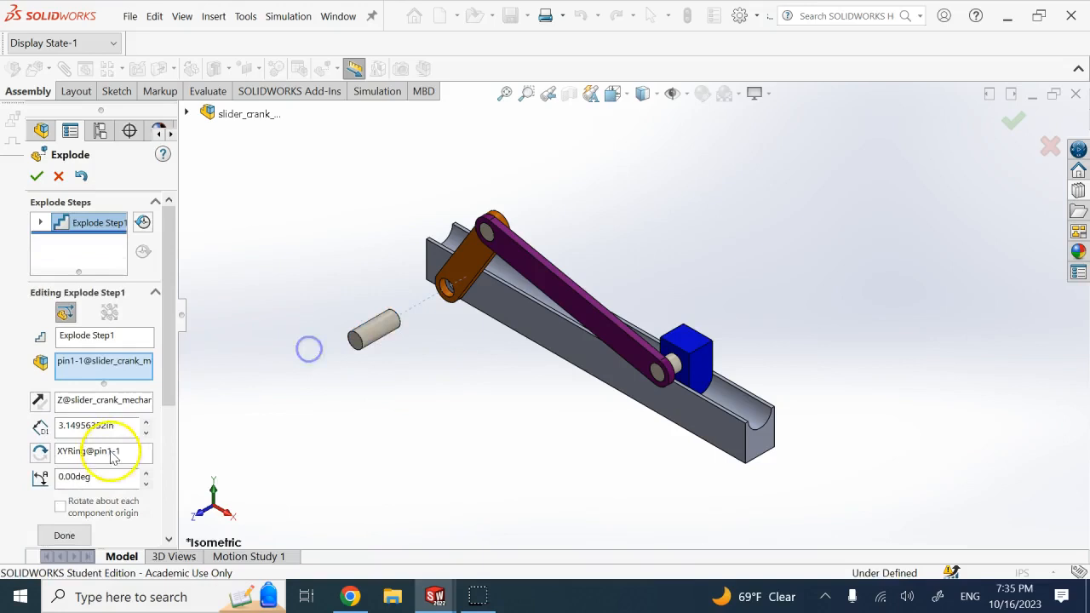
{"action": "left_click", "coordinate": [173, 458]}
{"action": "left_click", "coordinate": [81, 315]}
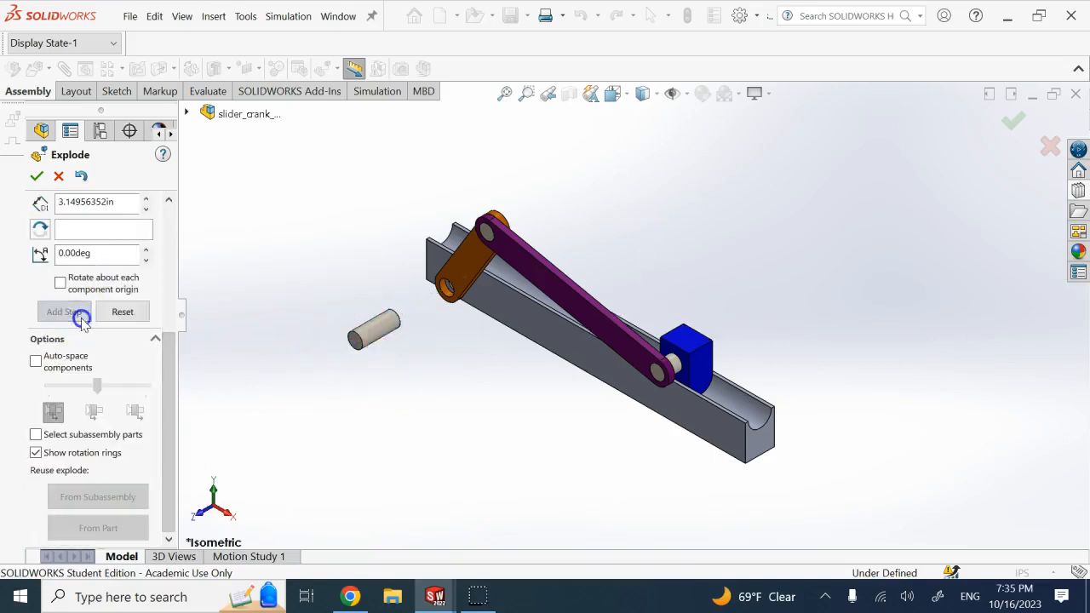
Explode the crank-to-connecting-rod pin about 3.90 in and the slider pin about 4.14 in along Z as separate explode steps.
{"action": "left_click", "coordinate": [490, 234]}
{"action": "left_click_drag", "start_coordinate": [471, 248], "coordinate": [357, 317]}
{"action": "left_click", "coordinate": [63, 329]}
{"action": "left_click", "coordinate": [654, 375]}
{"action": "left_click_drag", "start_coordinate": [657, 381], "coordinate": [511, 442]}
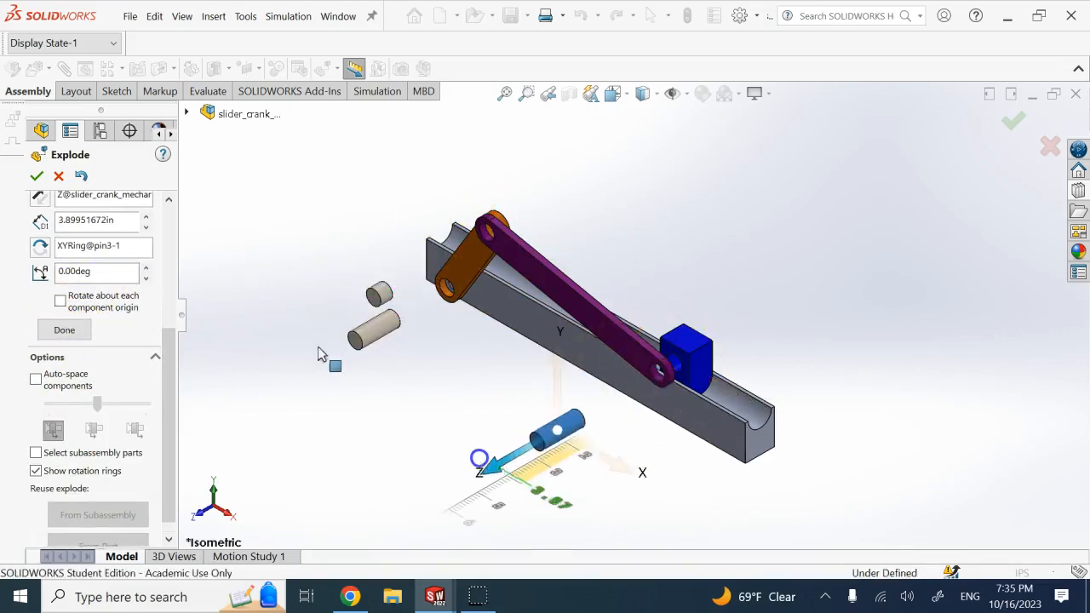
{"action": "left_click", "coordinate": [78, 347]}
Explode the crank about 4.11 in along X beyond the support's crank end, keeping the connecting rod out of that explode step.
{"action": "left_click", "coordinate": [458, 259]}
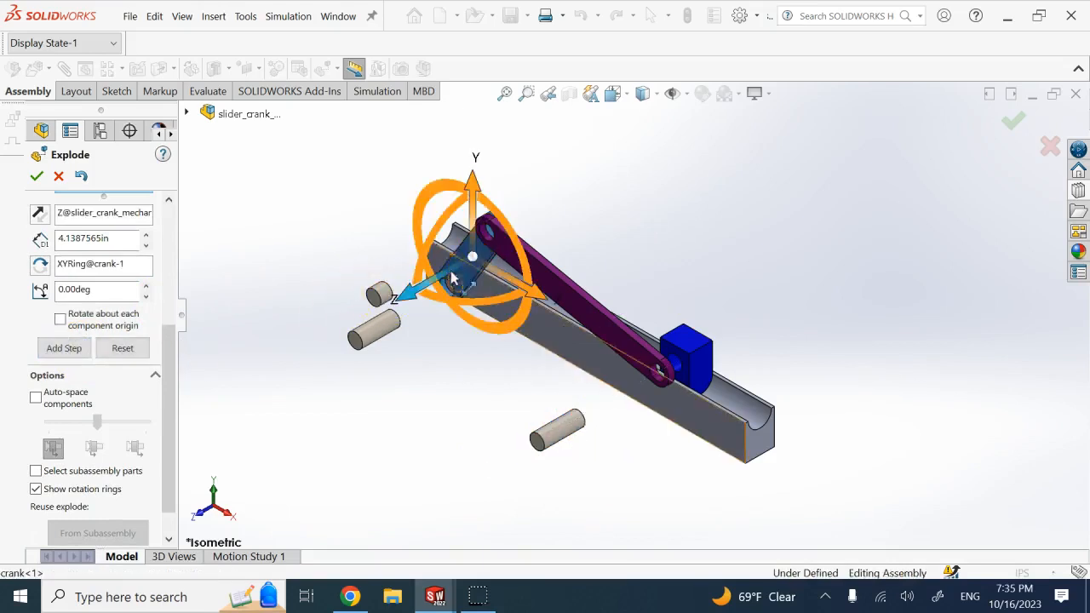
{"action": "left_click_drag", "start_coordinate": [511, 281], "coordinate": [397, 236]}
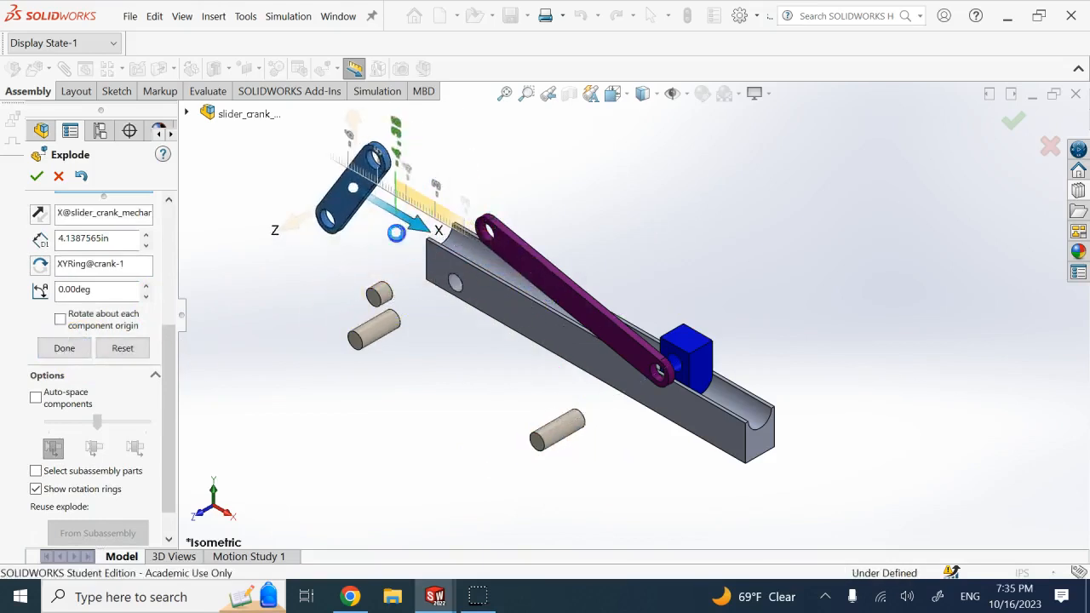
{"action": "left_click", "coordinate": [537, 286]}
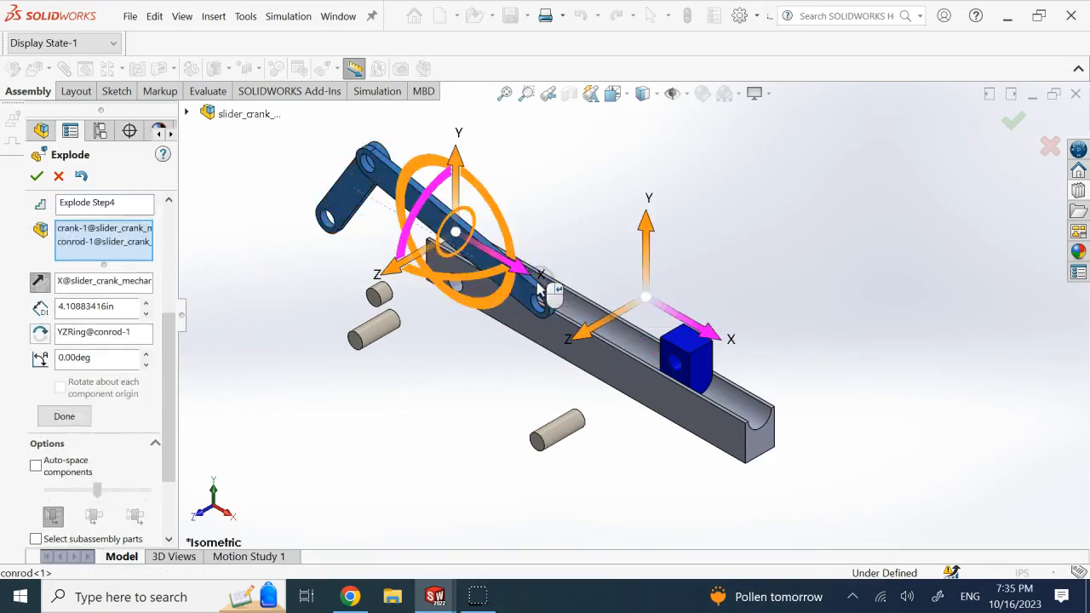
{"action": "right_click", "coordinate": [99, 244]}
{"action": "left_click", "coordinate": [134, 267]}
{"action": "left_click", "coordinate": [330, 217]}
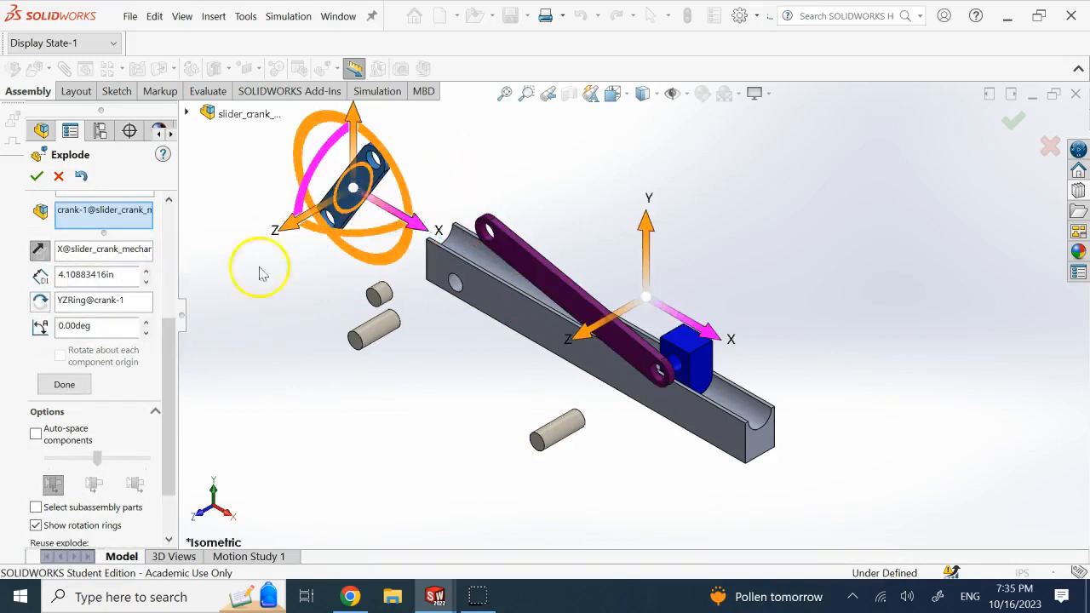
{"action": "left_click", "coordinate": [66, 383]}
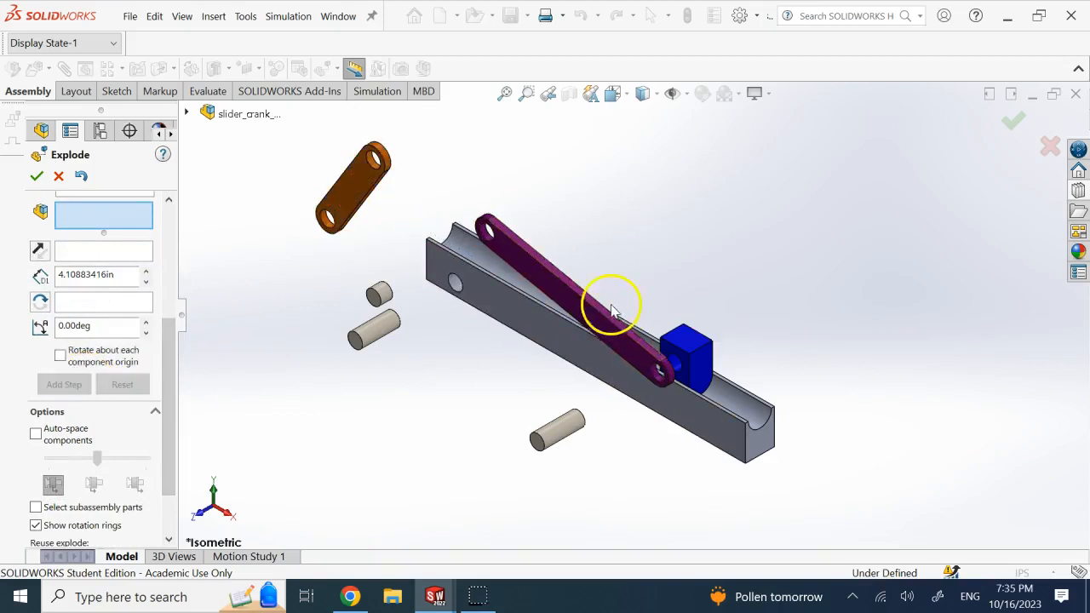
Explode the connecting rod about 3.18 in upward along Y above the support.
{"action": "left_click", "coordinate": [577, 303]}
{"action": "left_click_drag", "start_coordinate": [577, 263], "coordinate": [579, 160]}
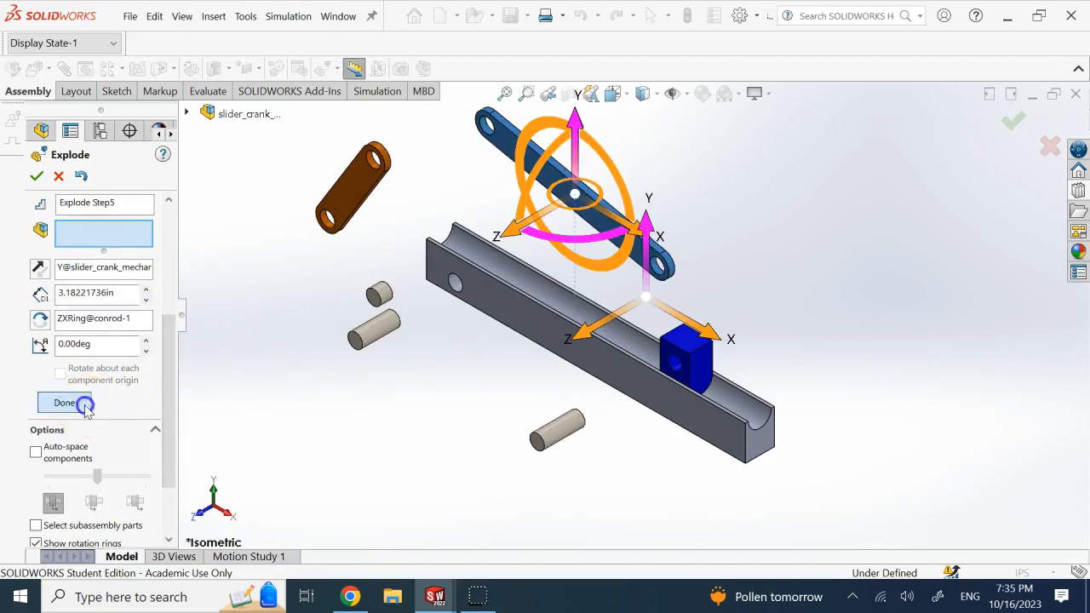
{"action": "left_click", "coordinate": [84, 404]}
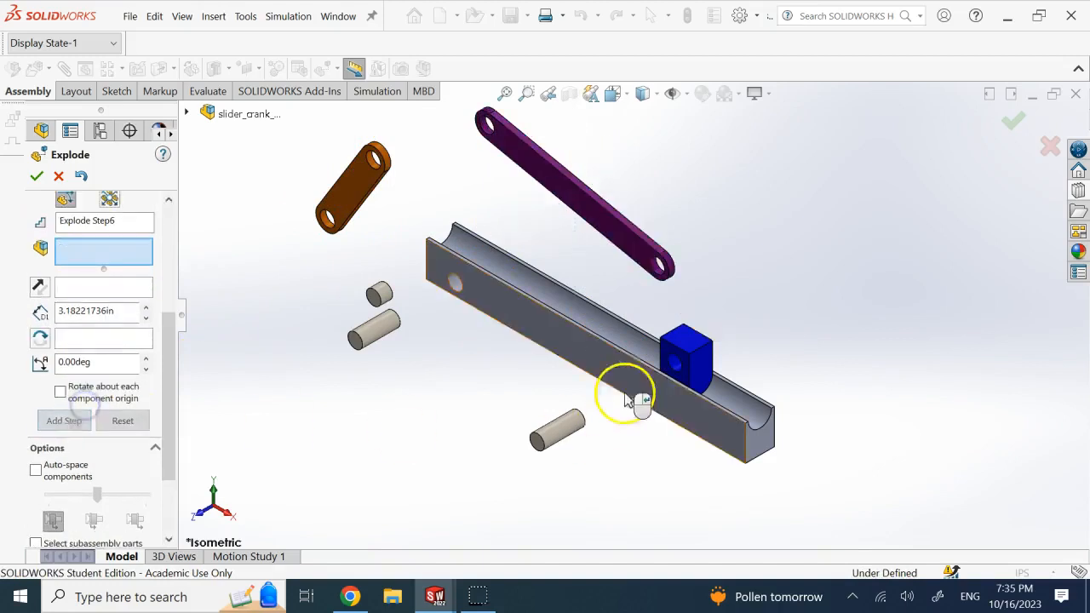
{"action": "left_click", "coordinate": [698, 368]}
{"action": "mouse_move", "coordinate": [640, 402]}
{"action": "left_mouse_down"}
{"action": "mouse_move", "coordinate": [745, 349]}
{"action": "mouse_move", "coordinate": [644, 412]}
{"action": "left_mouse_up"}
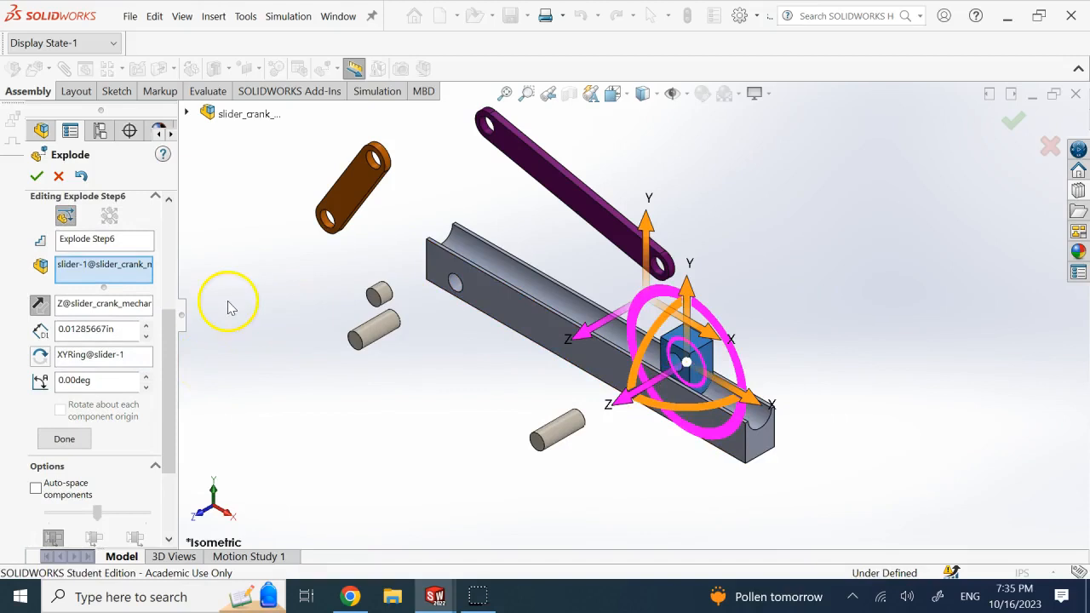
{"action": "left_click", "coordinate": [173, 283]}
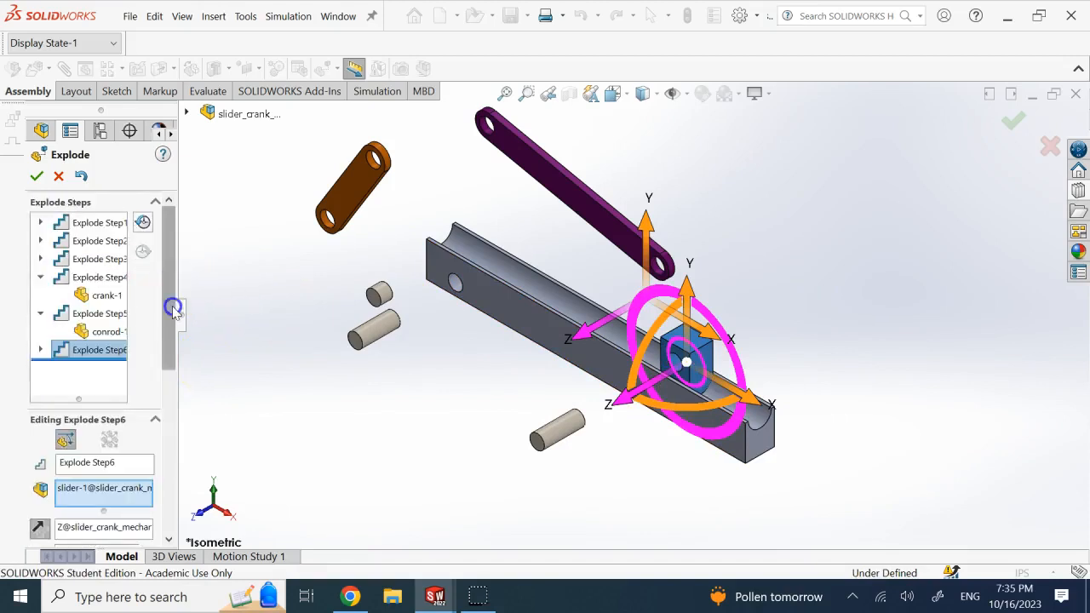
{"action": "left_click_drag", "start_coordinate": [172, 307], "coordinate": [176, 347]}
{"action": "right_click", "coordinate": [111, 396]}
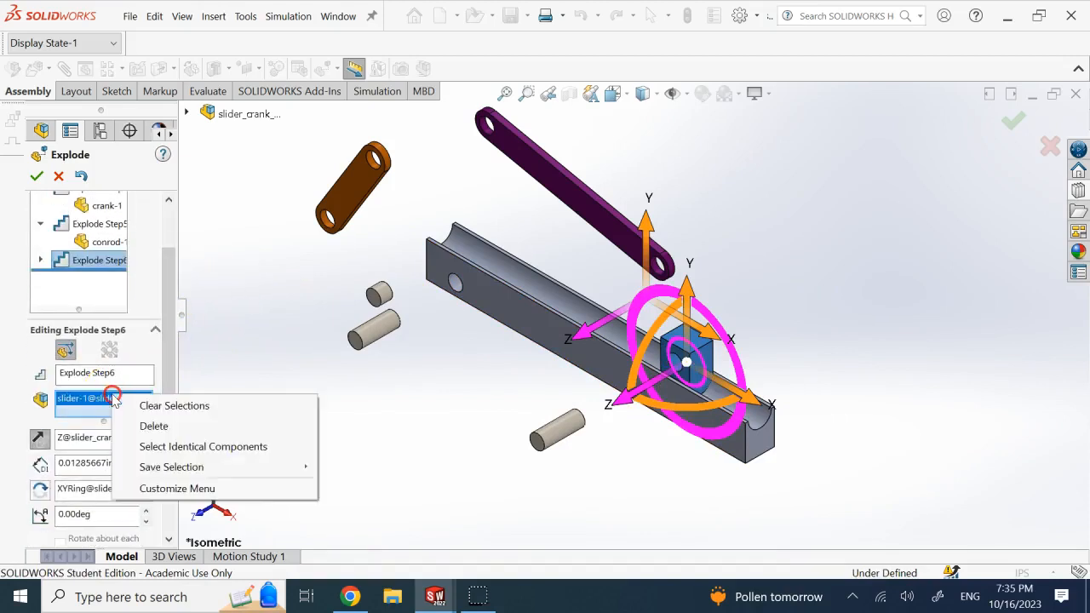
{"action": "left_click", "coordinate": [165, 427]}
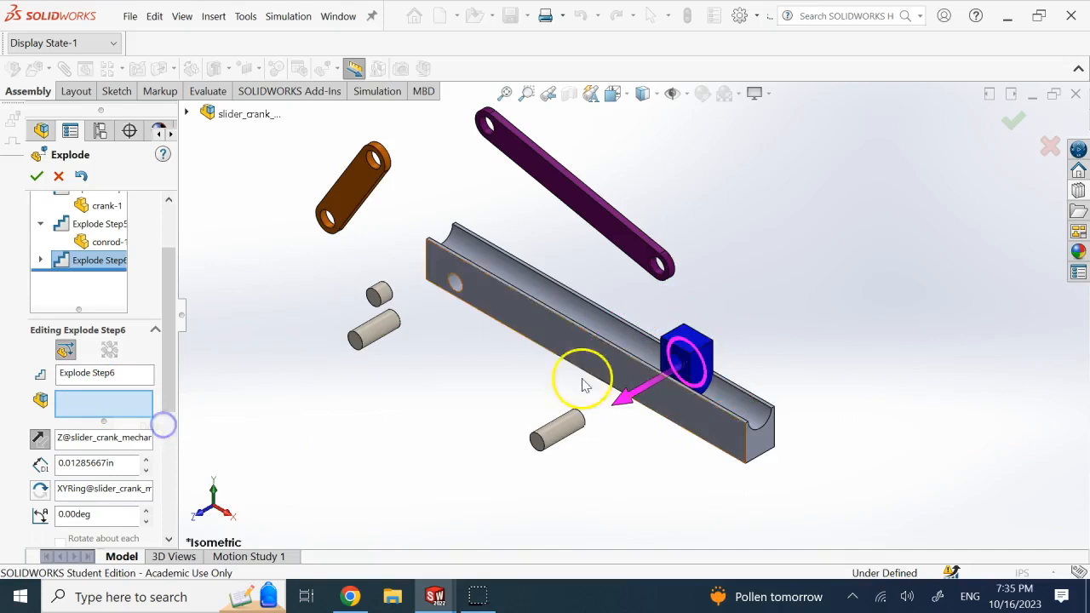
Explode the slider about 5.71 in along X past the open end of the support and accept the exploded view.
{"action": "left_click", "coordinate": [694, 366]}
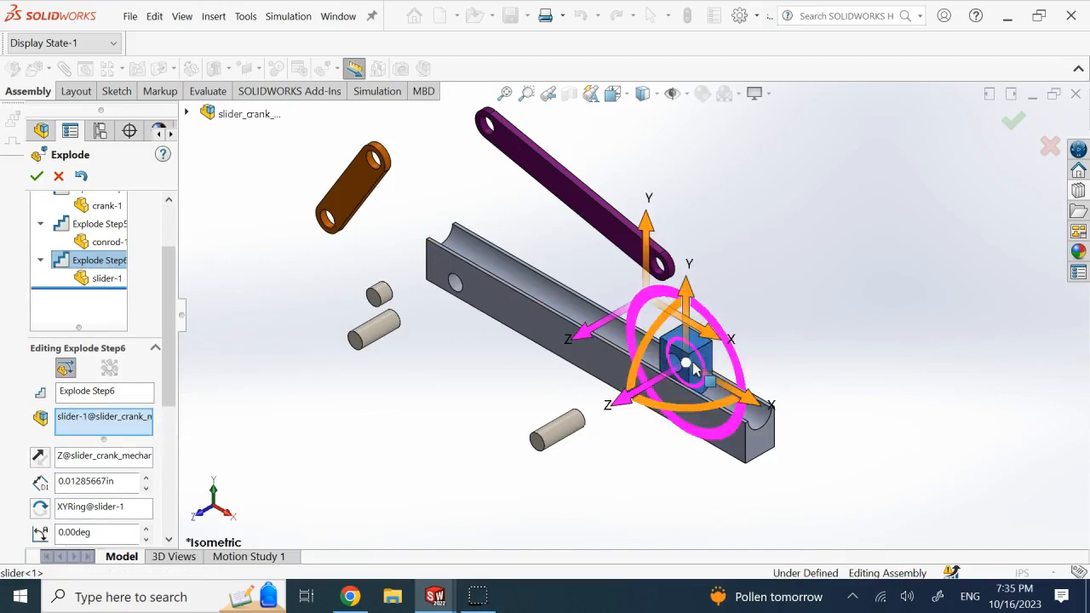
{"action": "left_click", "coordinate": [733, 393]}
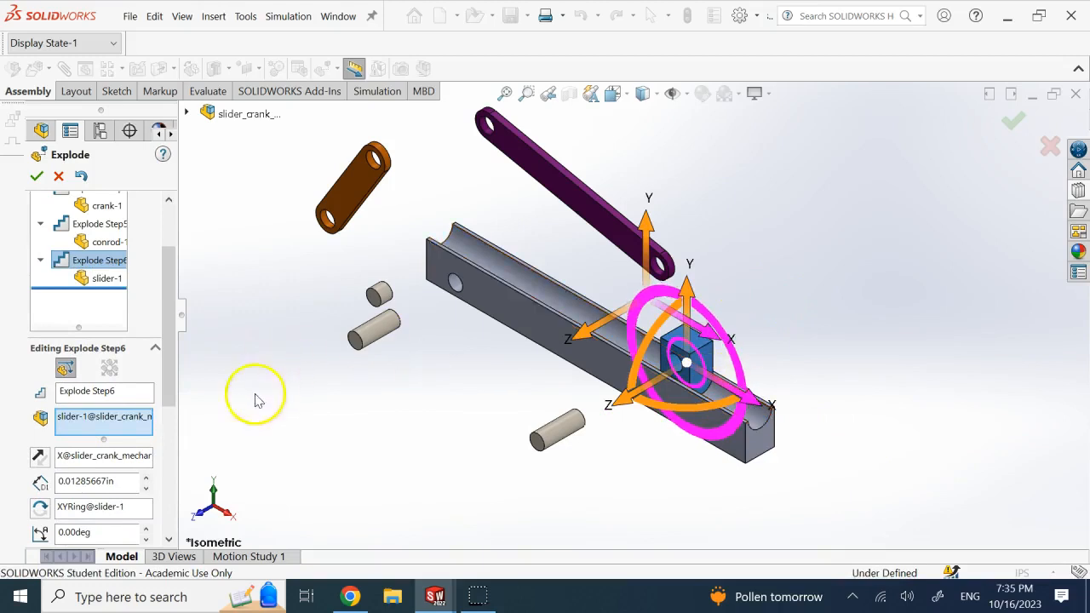
{"action": "left_click_drag", "start_coordinate": [761, 409], "coordinate": [920, 497]}
{"action": "scroll", "coordinate": [841, 377], "scroll_direction": "up", "scroll_amount": 2}
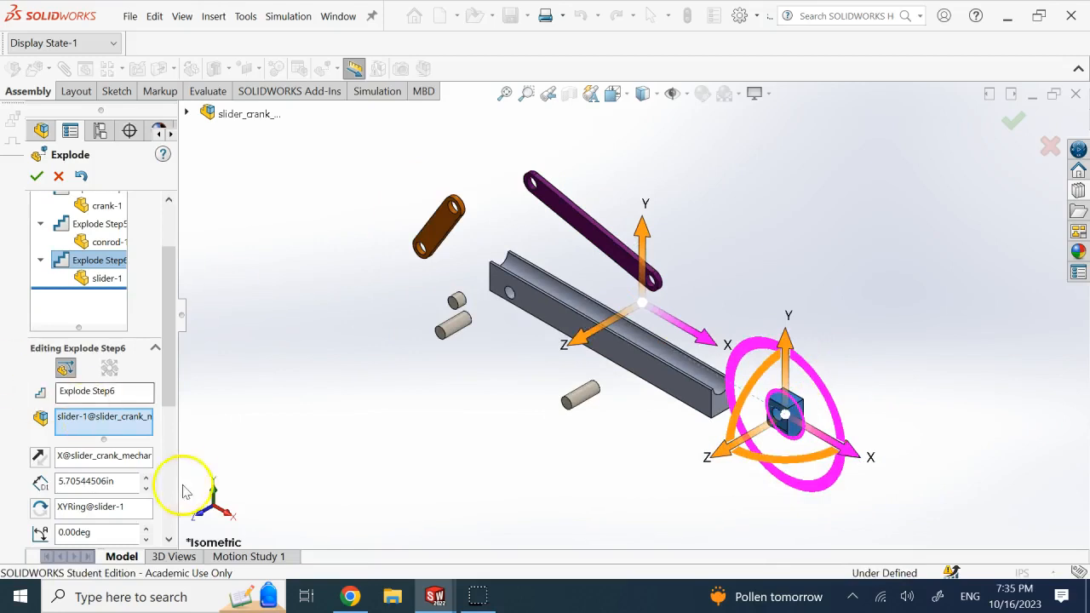
{"action": "scroll", "coordinate": [93, 400], "scroll_direction": "down", "scroll_amount": 5}
{"action": "left_click", "coordinate": [63, 313]}
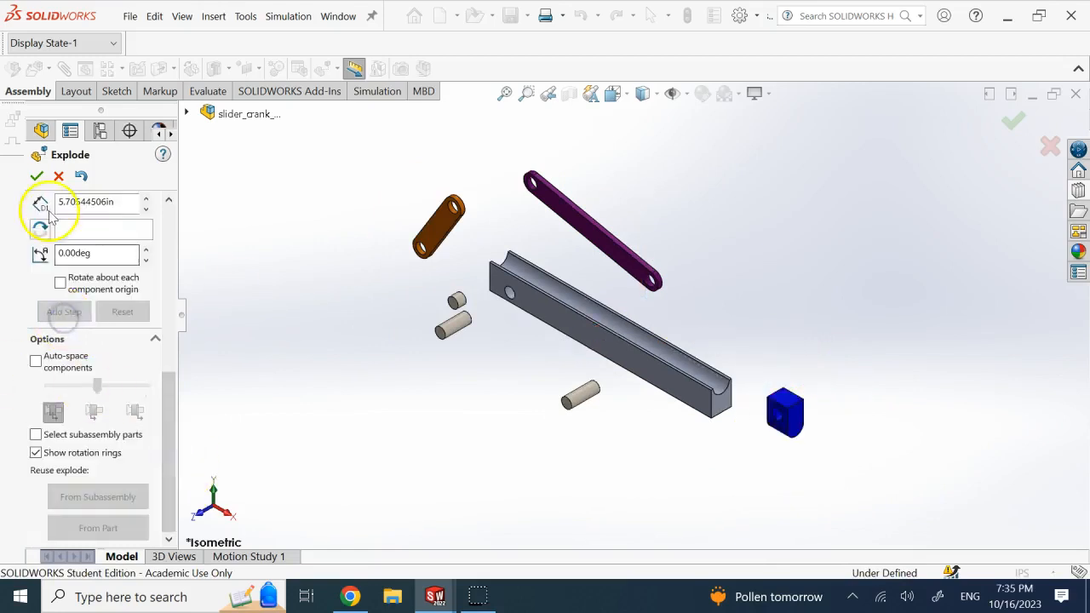
{"action": "left_click", "coordinate": [37, 177]}
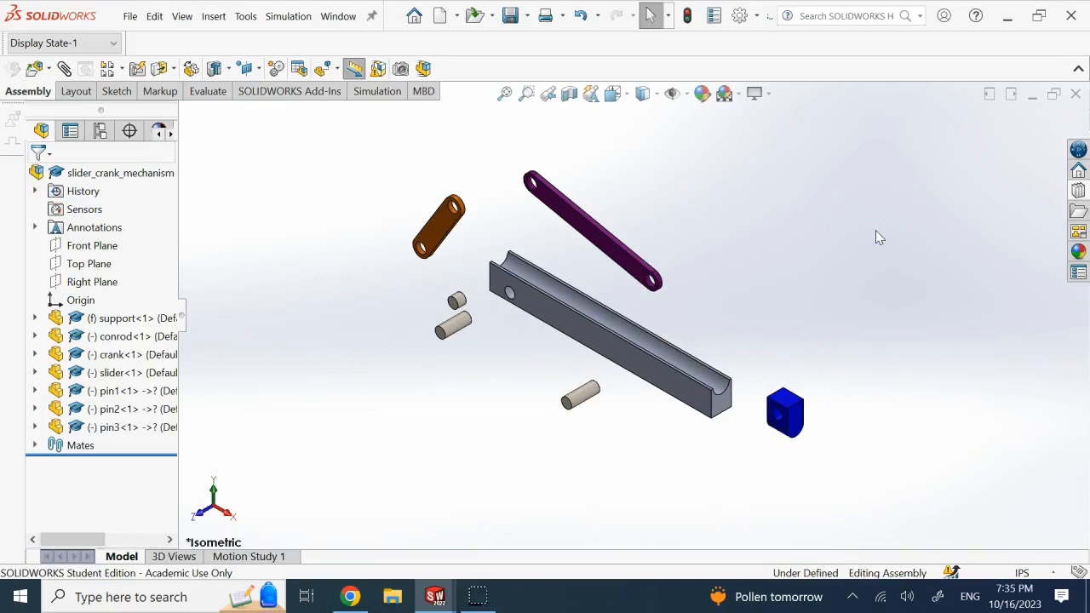
Generate Smart Explode Lines for all exploded pins, crank, connecting rod and slider, with the bounding box center as reference point.
{"action": "scroll", "coordinate": [535, 294], "scroll_direction": "down", "scroll_amount": 2}
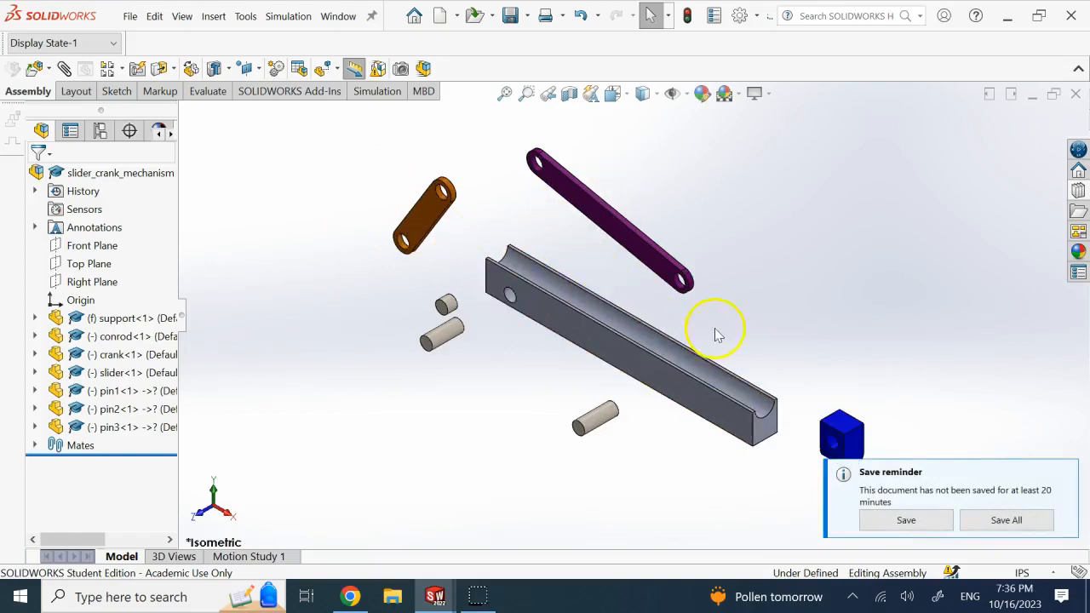
{"action": "left_click", "coordinate": [1062, 474]}
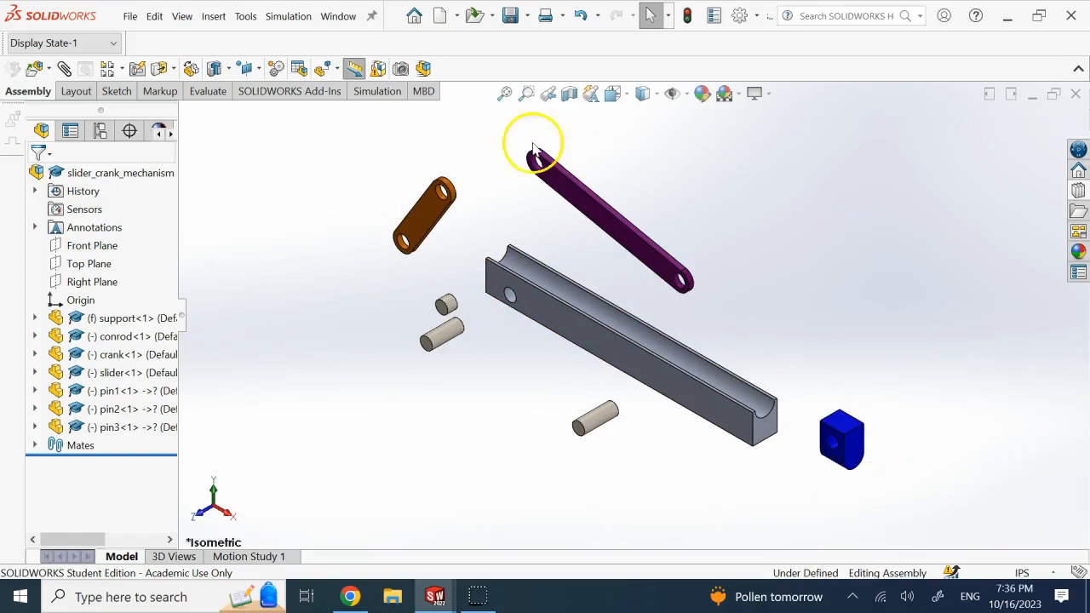
{"action": "left_click", "coordinate": [338, 69]}
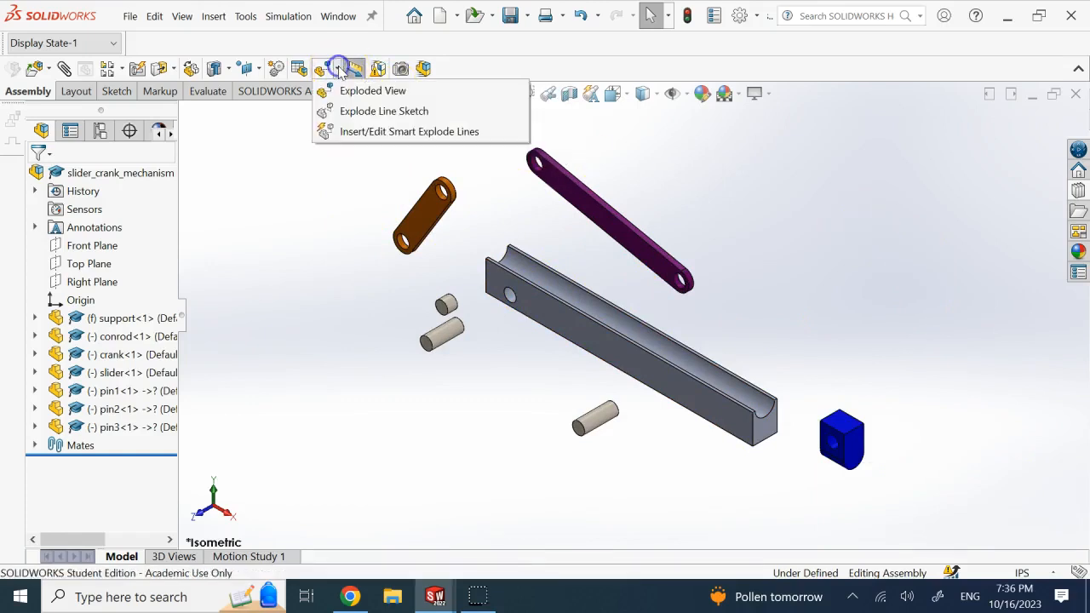
{"action": "left_click", "coordinate": [338, 70]}
{"action": "left_click", "coordinate": [338, 68]}
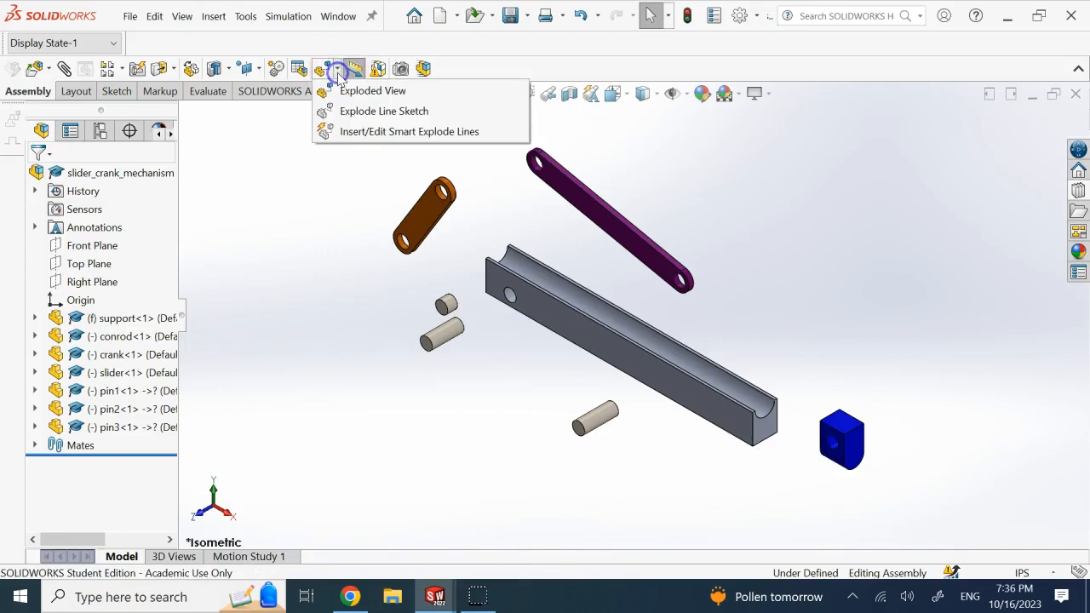
{"action": "left_click", "coordinate": [413, 119]}
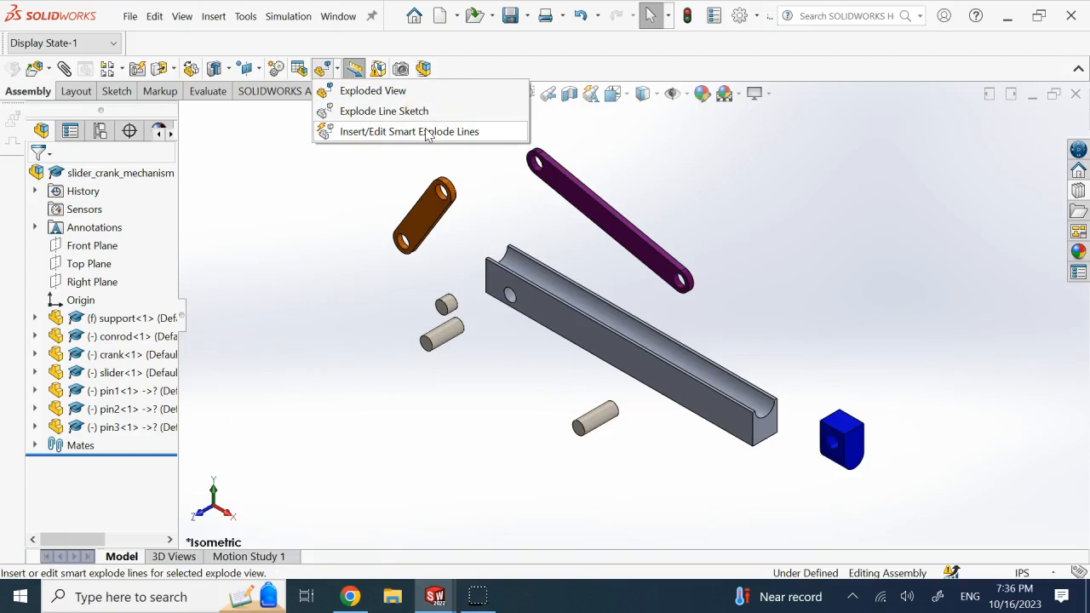
{"action": "left_click", "coordinate": [426, 132]}
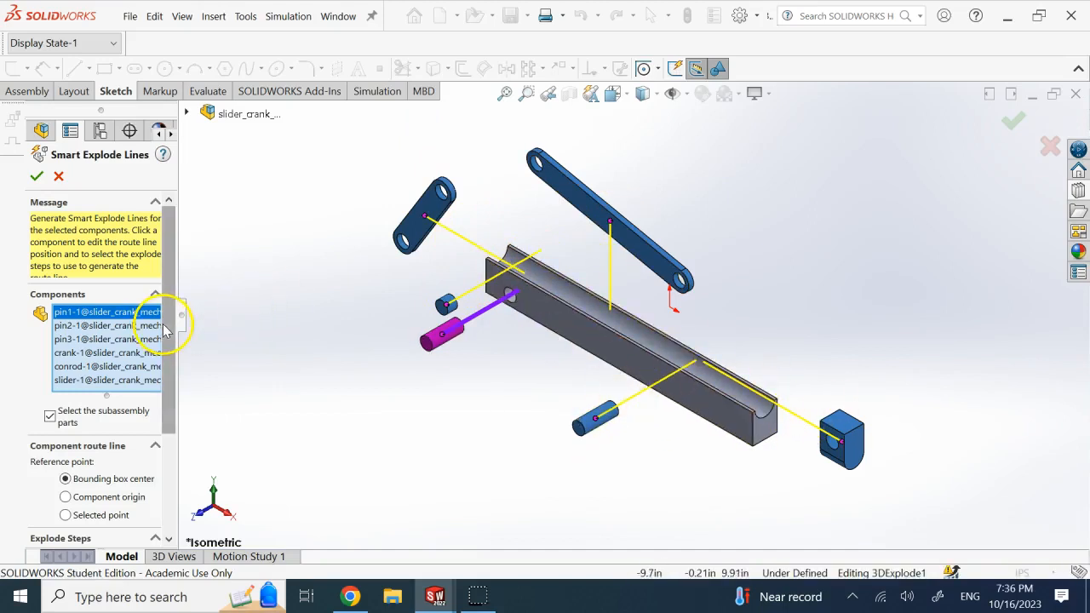
{"action": "left_click_drag", "start_coordinate": [169, 328], "coordinate": [170, 399]}
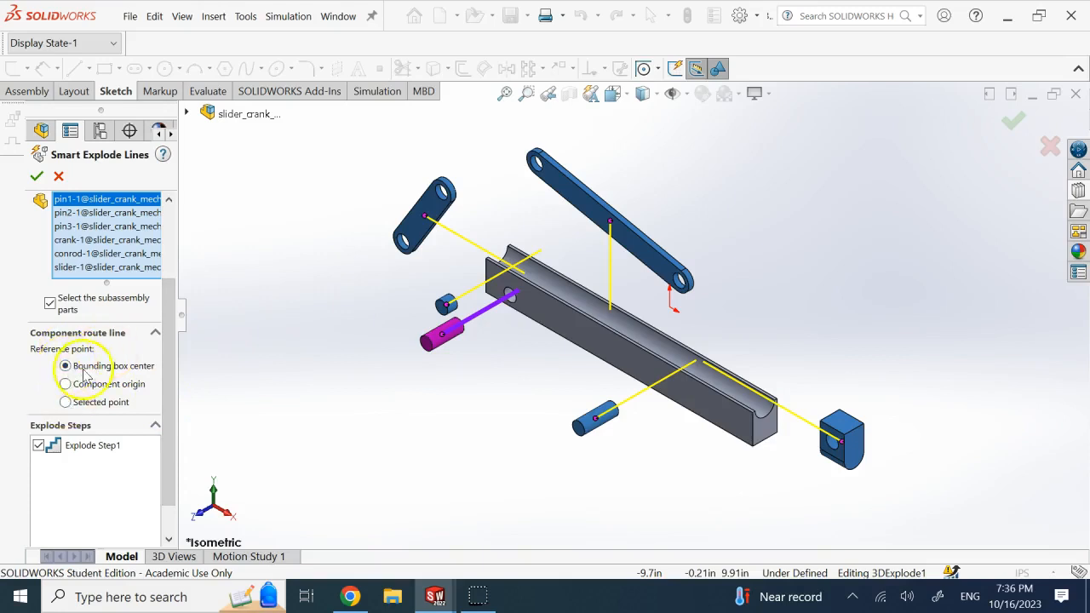
{"action": "left_click_drag", "start_coordinate": [169, 315], "coordinate": [169, 194]}
{"action": "left_click", "coordinate": [36, 175]}
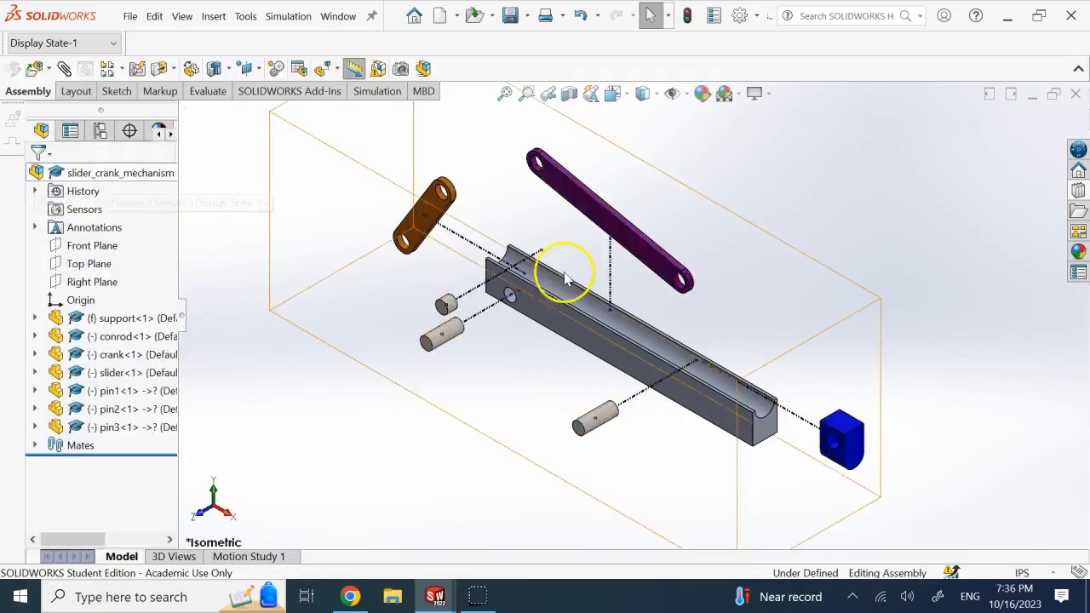
Switch to the open Assem2.SLDASM assembly, which holds two slider-crank subassemblies.
{"action": "scroll", "coordinate": [611, 278], "scroll_direction": "down", "scroll_amount": 2}
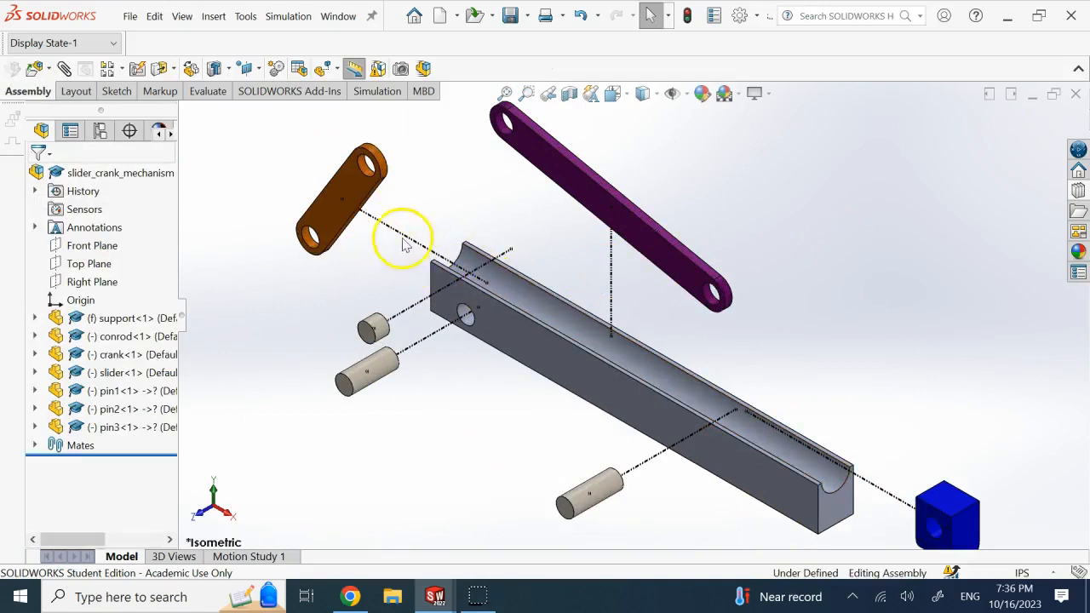
{"action": "scroll", "coordinate": [761, 369], "scroll_direction": "up", "scroll_amount": 3}
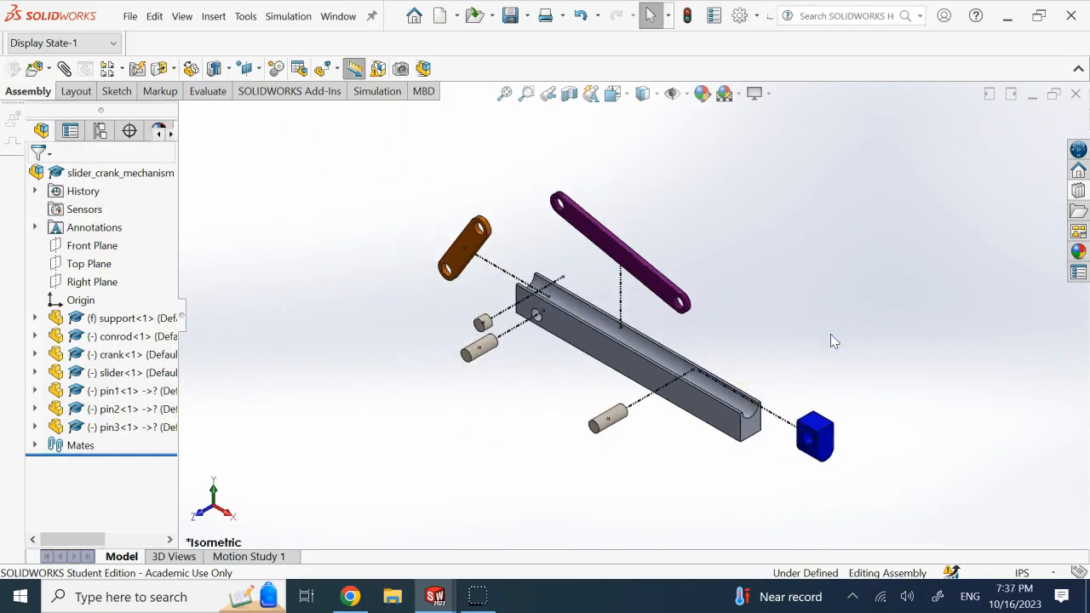
{"action": "scroll", "coordinate": [605, 307], "scroll_direction": "down", "scroll_amount": 2}
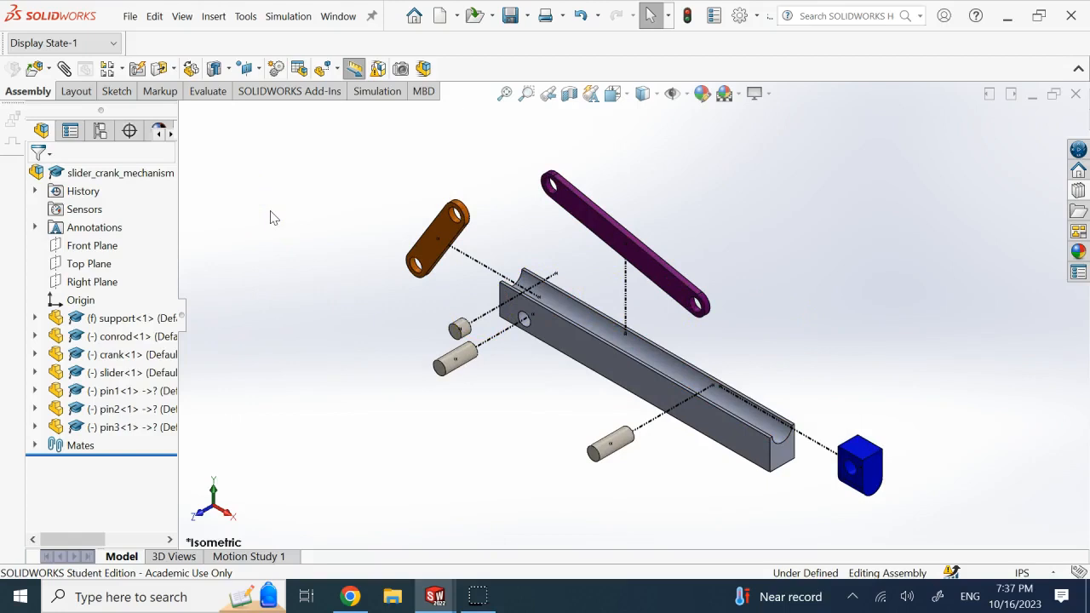
{"action": "left_click", "coordinate": [338, 16]}
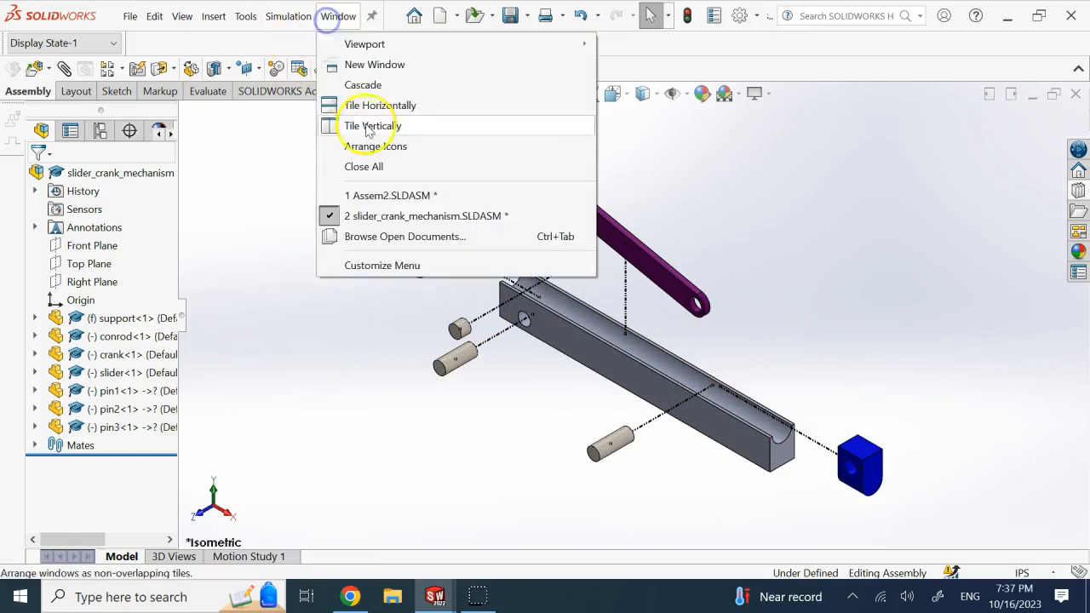
{"action": "left_click", "coordinate": [368, 195]}
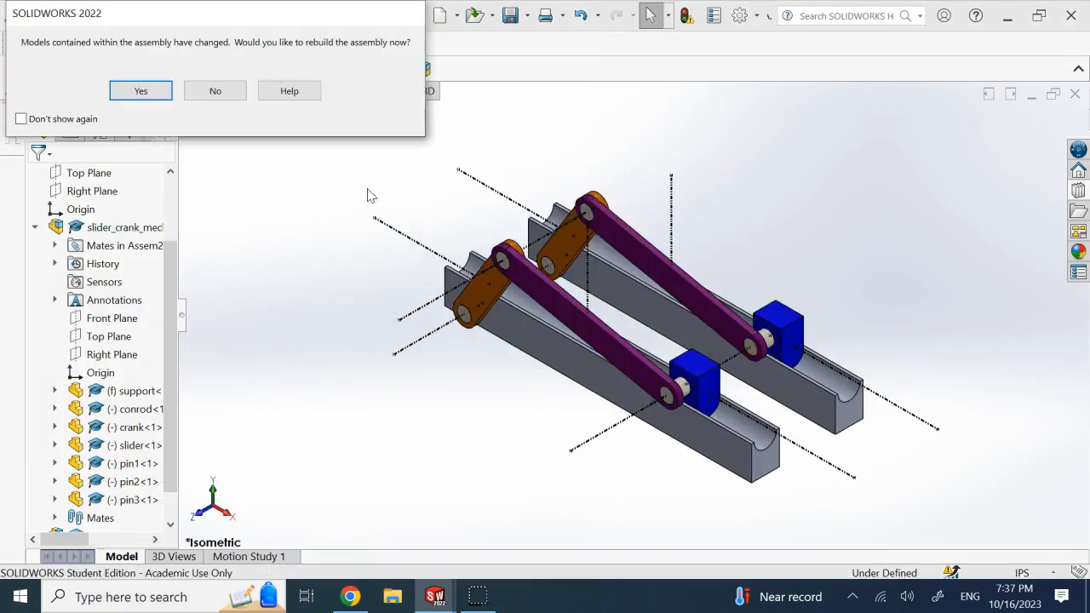
Decline rebuilding the changed assembly and collapse the expanded slider-crank subassembly in the tree.
{"action": "left_click", "coordinate": [226, 90]}
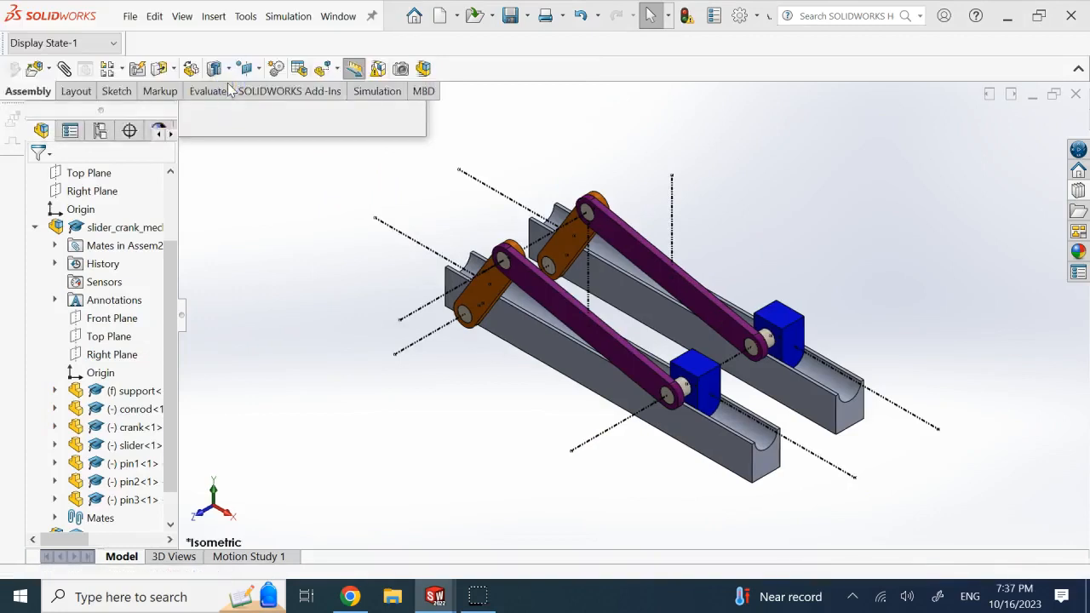
{"action": "left_click", "coordinate": [34, 226]}
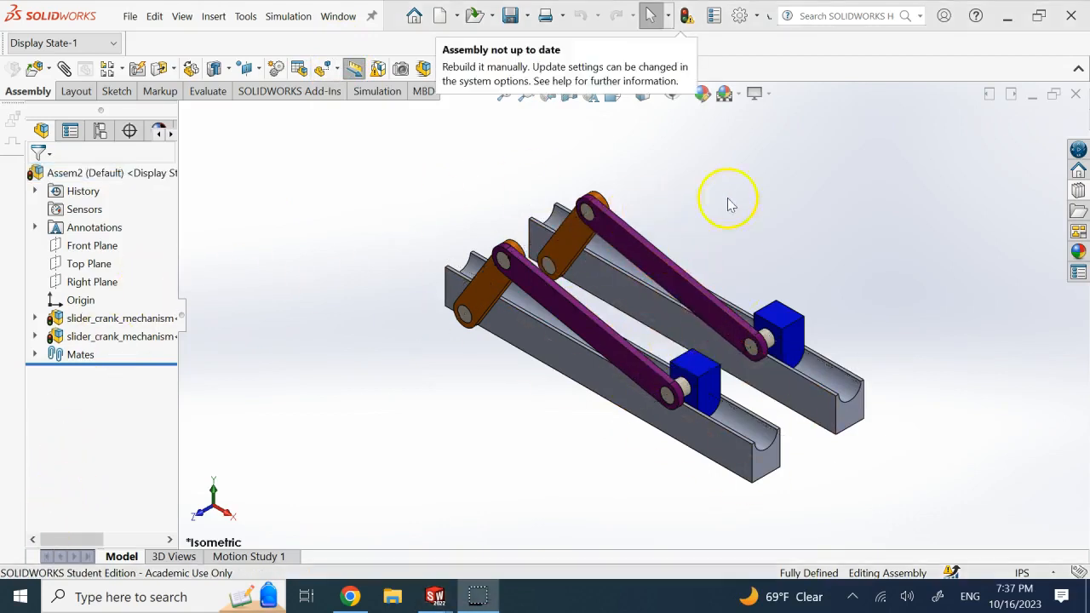
{"action": "left_click", "coordinate": [741, 196]}
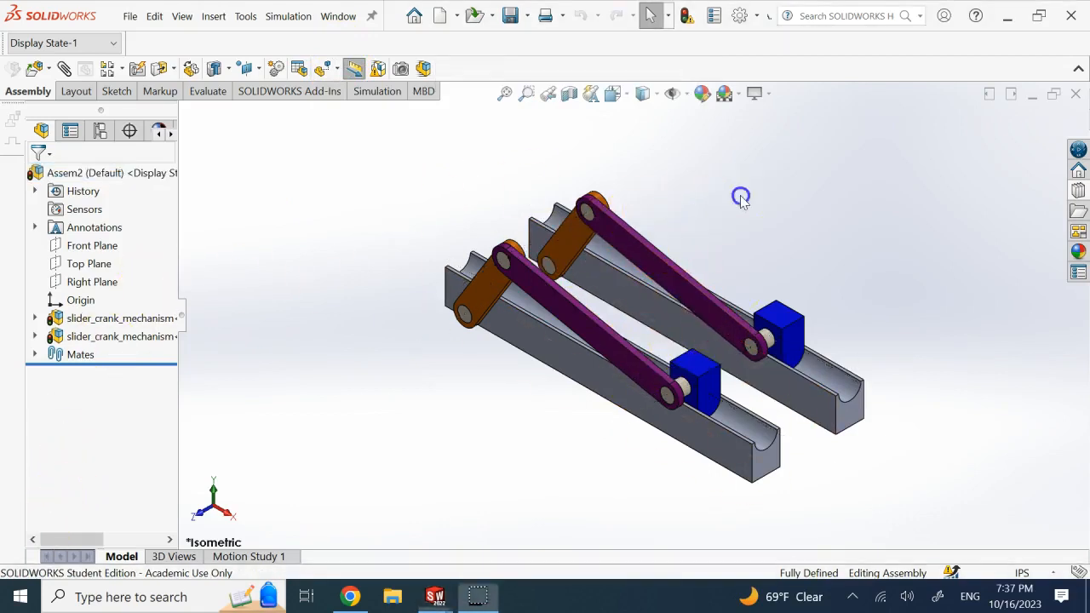
Examine the coincident mates Coincident1 and Coincident4 to Coincident7 that position the two slider-crank subassemblies.
{"action": "left_click", "coordinate": [769, 464]}
{"action": "left_click", "coordinate": [770, 368]}
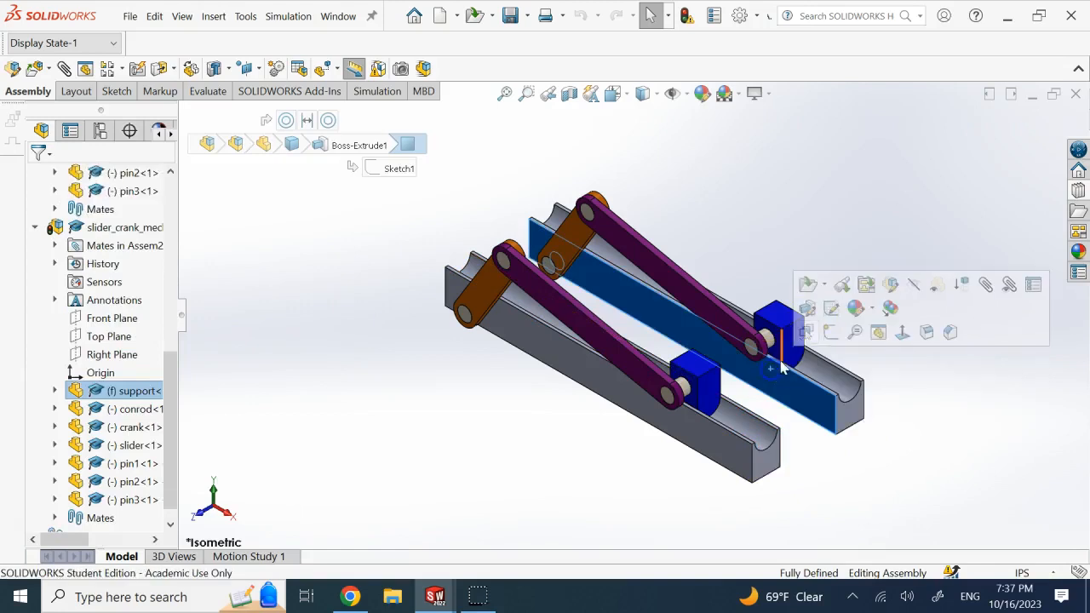
{"action": "left_click", "coordinate": [34, 228]}
{"action": "left_click", "coordinate": [34, 516]}
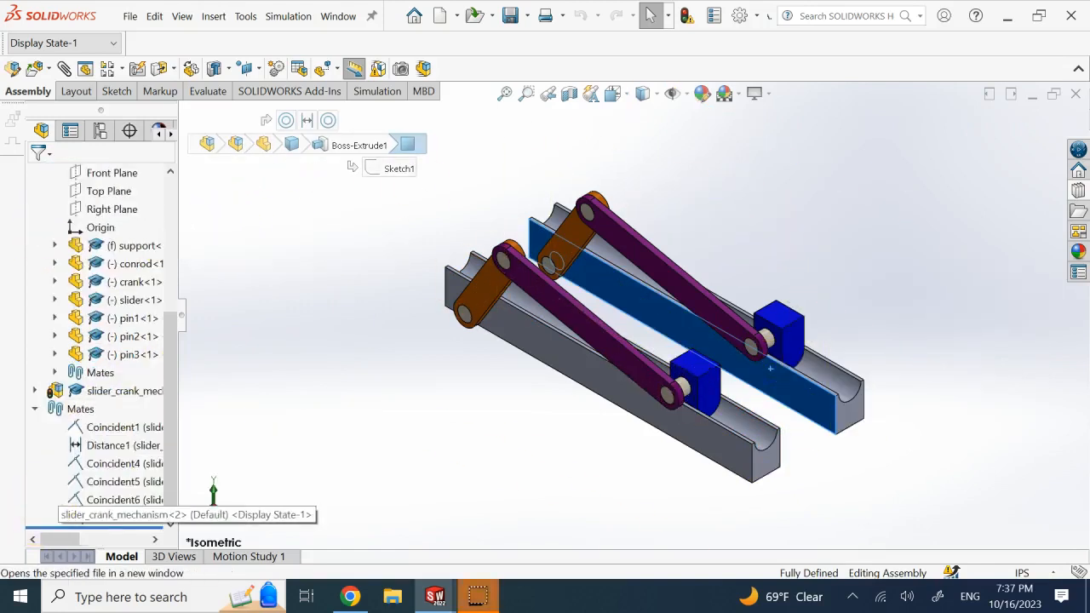
{"action": "left_click", "coordinate": [136, 429]}
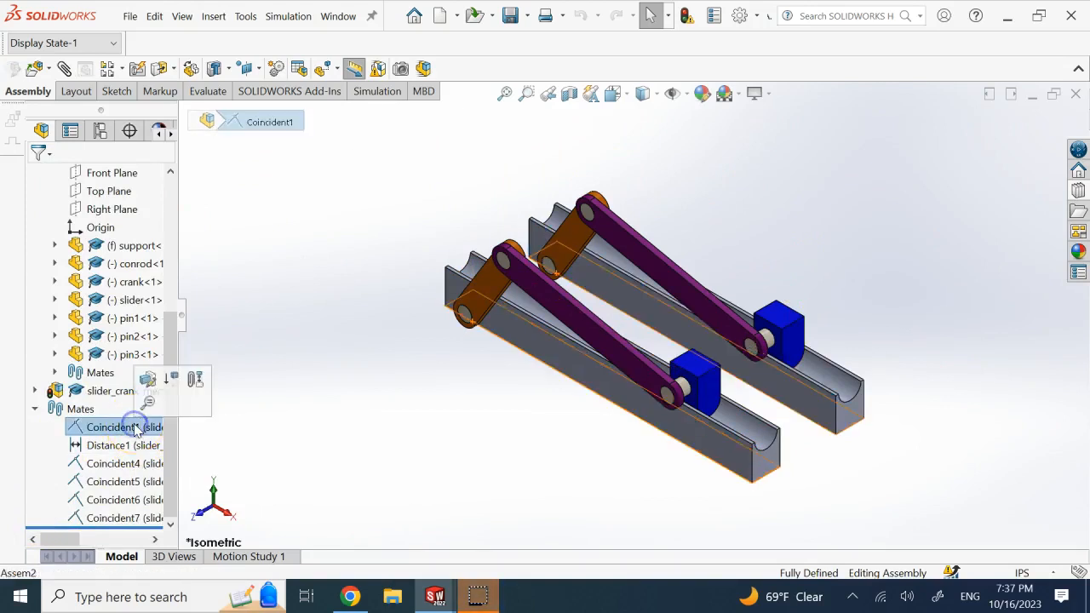
{"action": "left_click", "coordinate": [132, 465]}
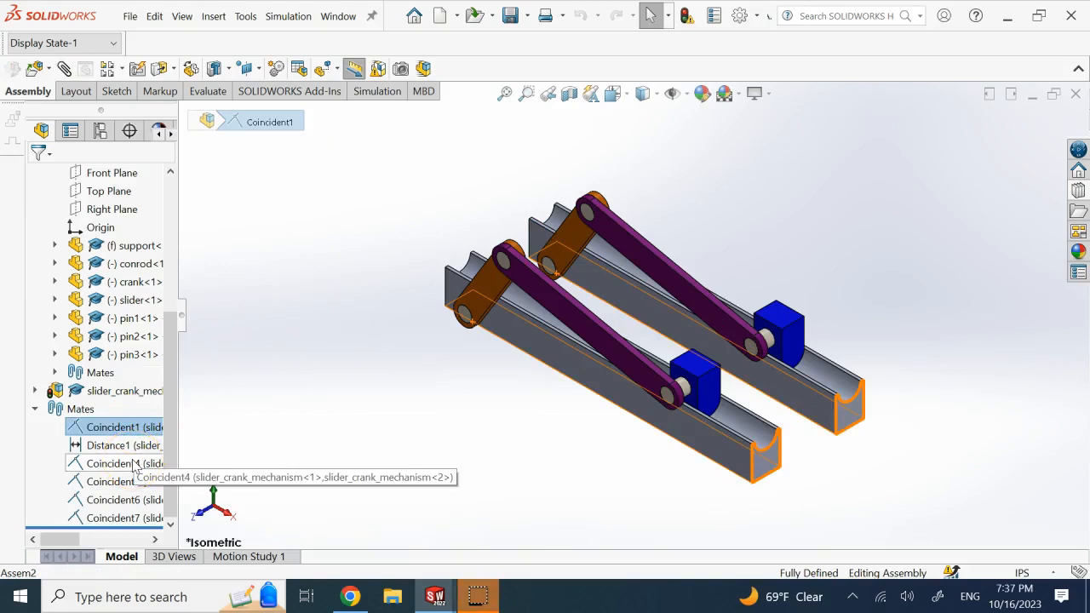
{"action": "left_click", "coordinate": [133, 464]}
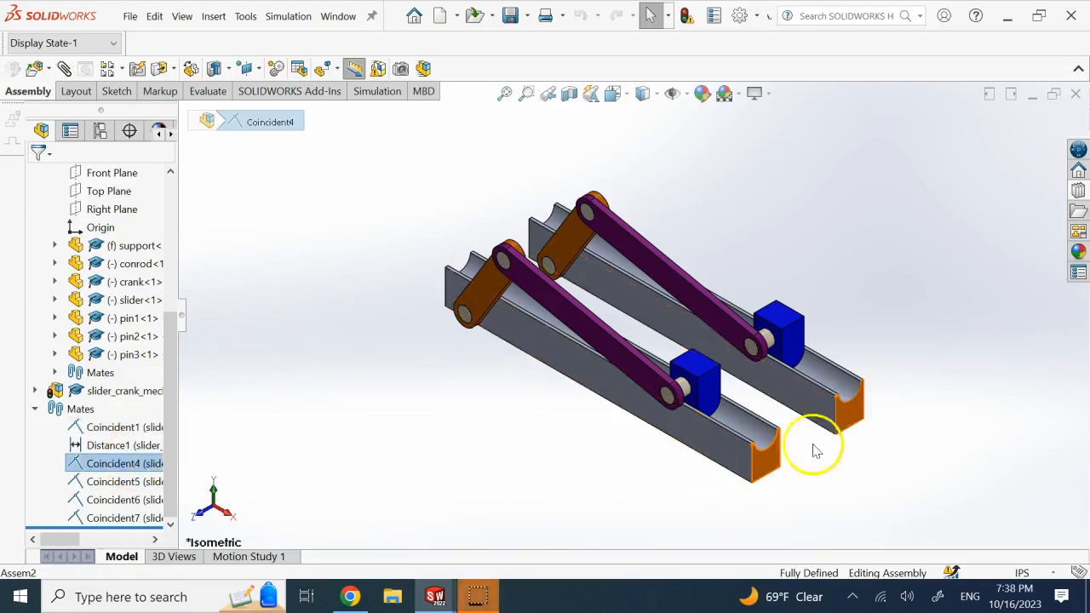
{"action": "left_click", "coordinate": [143, 485]}
{"action": "left_click", "coordinate": [126, 500]}
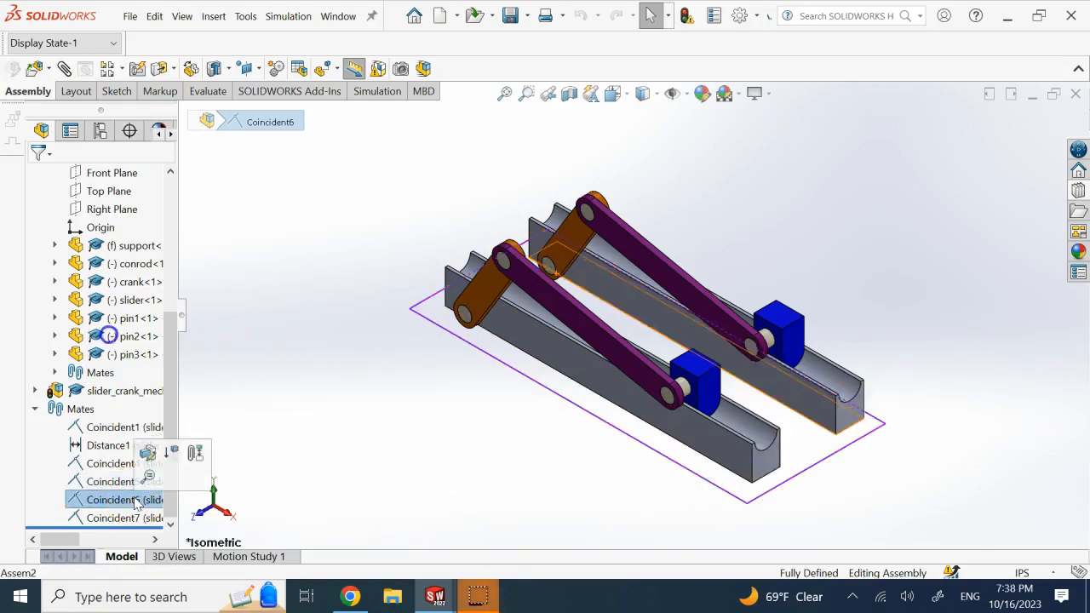
{"action": "left_click", "coordinate": [131, 518]}
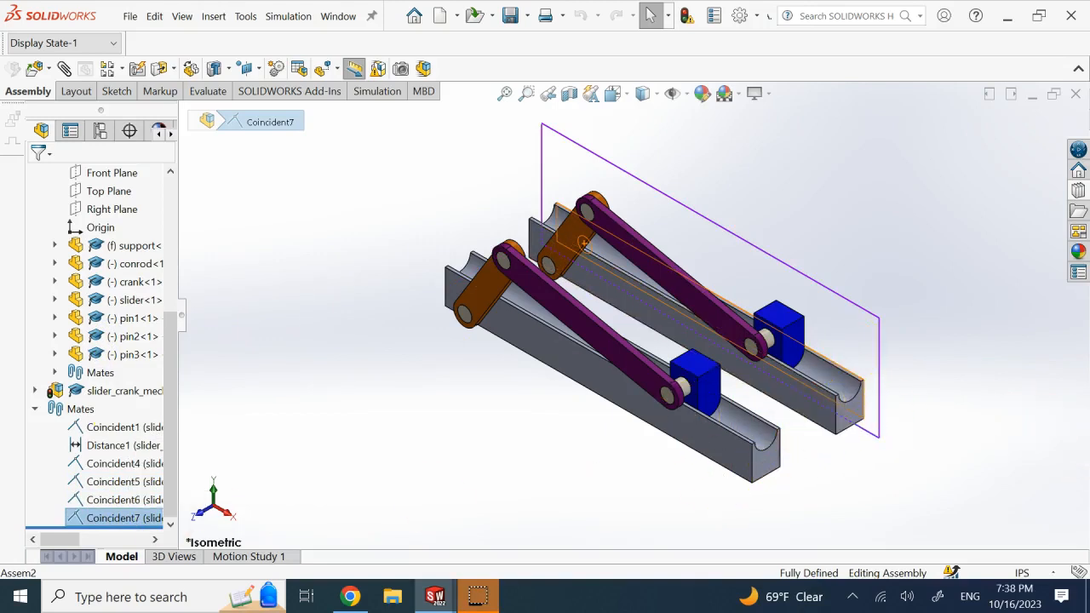
Inspect the Distance1 mate between the two supports from a rotated view, then restore the isometric view.
{"action": "left_click", "coordinate": [118, 446]}
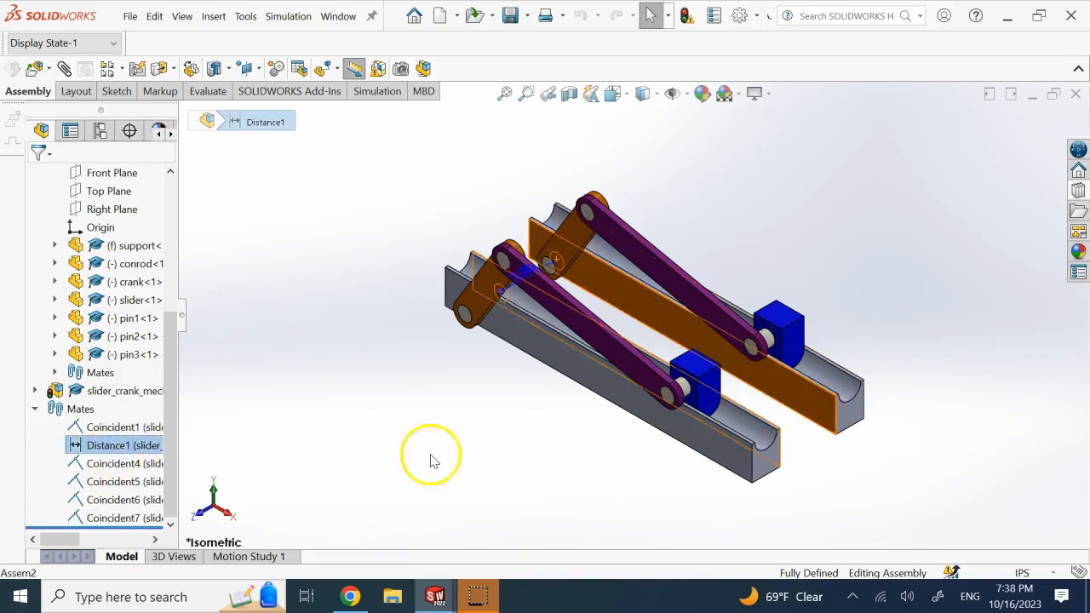
{"action": "middle_click_drag", "start_coordinate": [691, 445], "coordinate": [865, 460]}
{"action": "key", "text": "ctrl+7"}
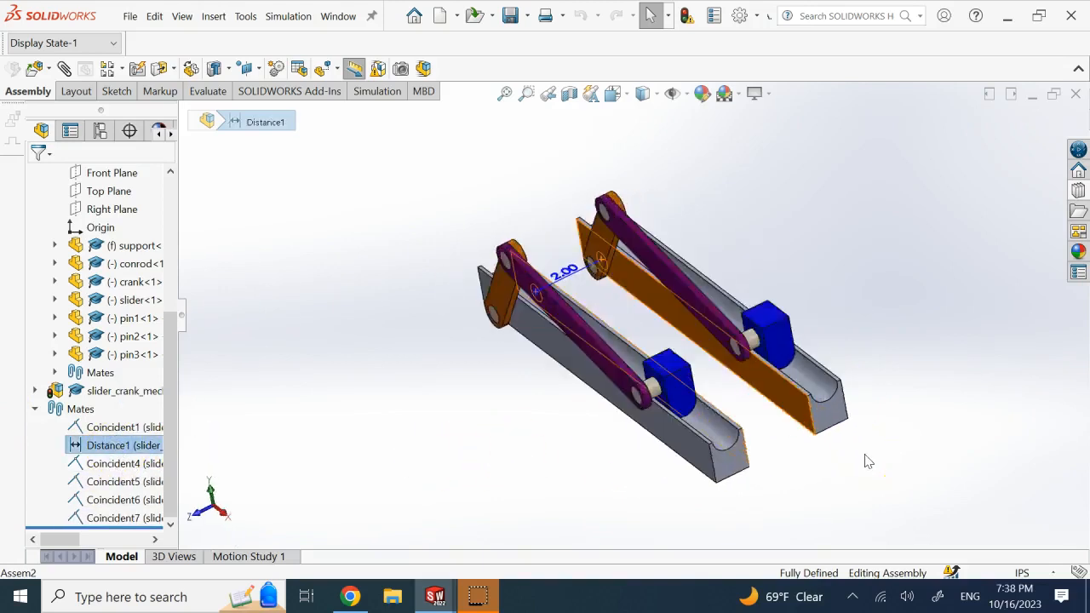
{"action": "left_click", "coordinate": [851, 245]}
{"action": "scroll", "coordinate": [800, 375], "scroll_direction": "down", "scroll_amount": 2}
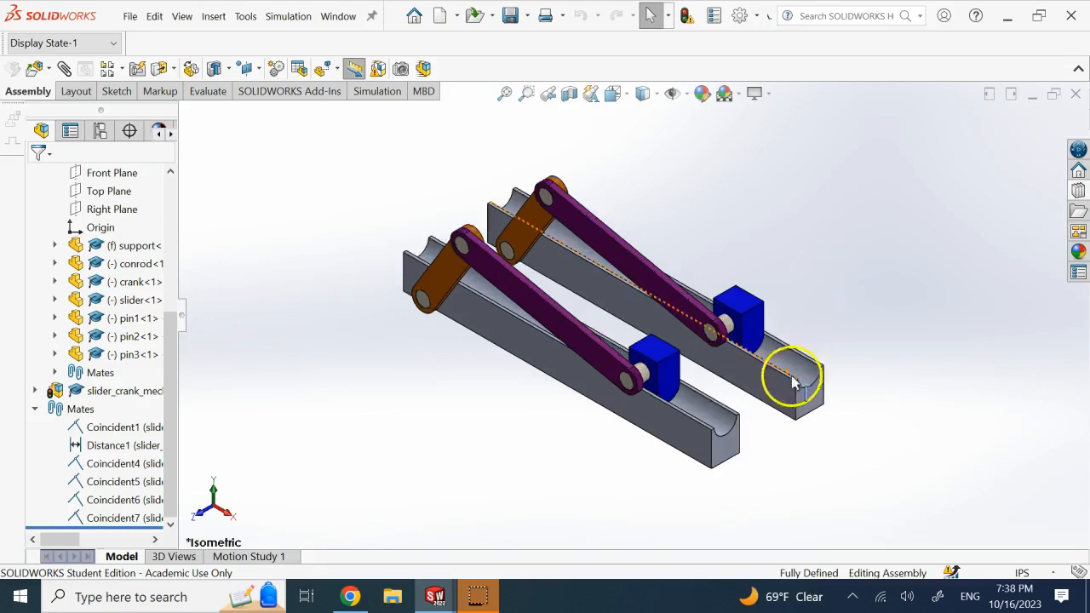
{"action": "scroll", "coordinate": [54, 316], "scroll_direction": "up", "scroll_amount": 3}
Try to move the front subassembly's linkage within Assem2, both with Move Component and directly in the model.
{"action": "left_click", "coordinate": [35, 246]}
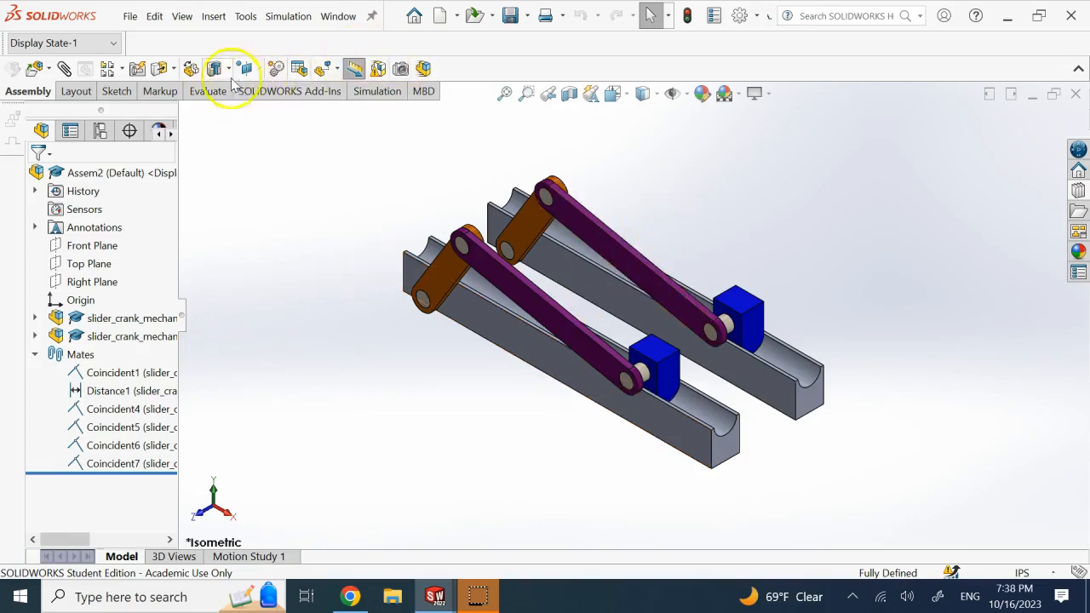
{"action": "left_click", "coordinate": [158, 68]}
{"action": "left_click_drag", "start_coordinate": [508, 322], "coordinate": [541, 325]}
{"action": "left_click", "coordinate": [299, 203]}
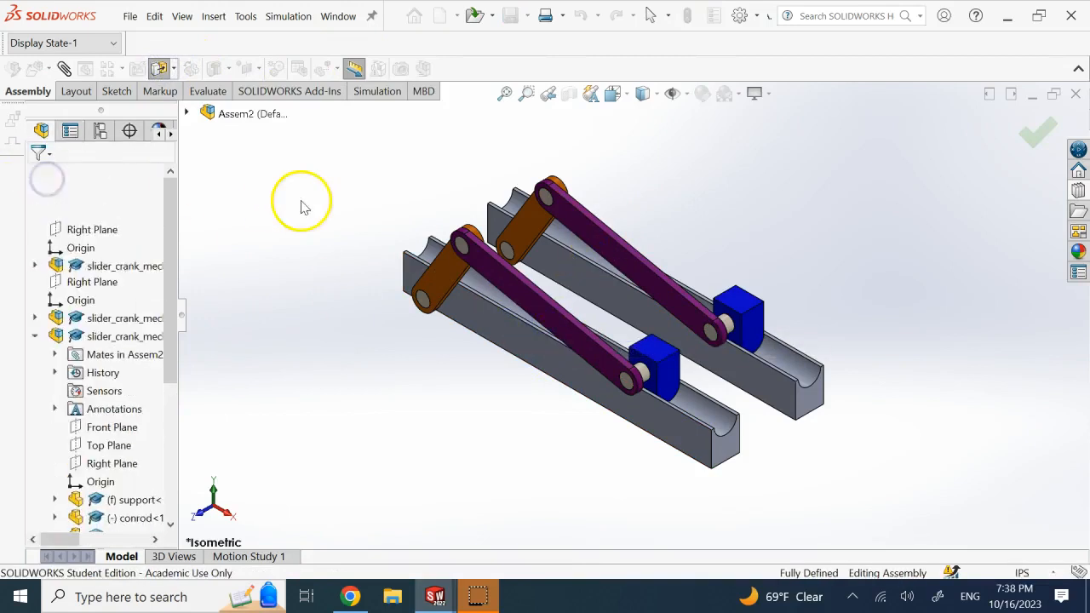
{"action": "left_click", "coordinate": [34, 336]}
{"action": "left_click_drag", "start_coordinate": [439, 275], "coordinate": [483, 294]}
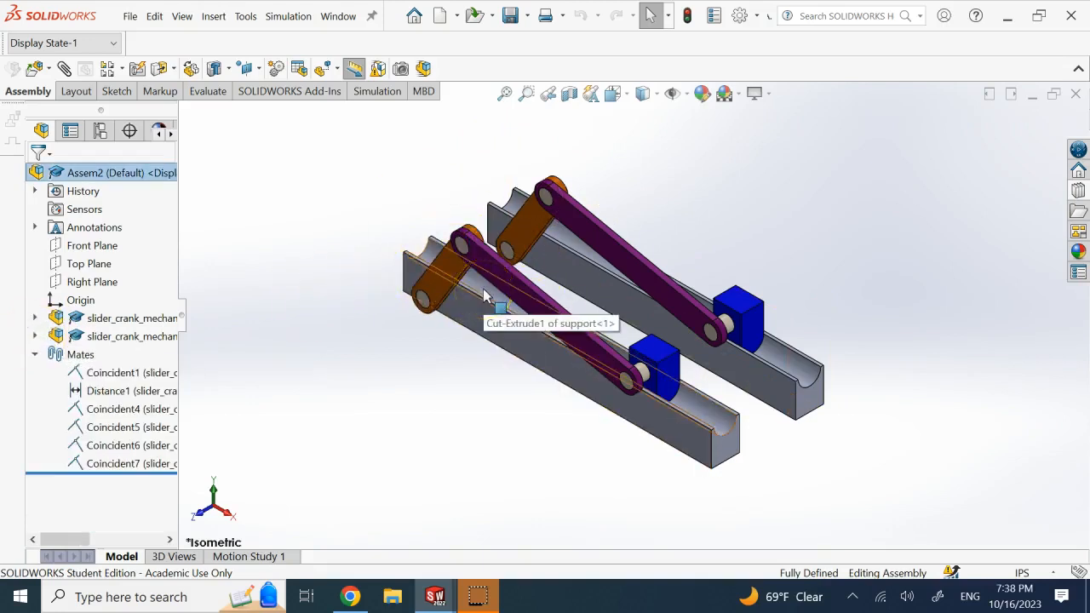
{"action": "left_click_drag", "start_coordinate": [453, 273], "coordinate": [356, 237]}
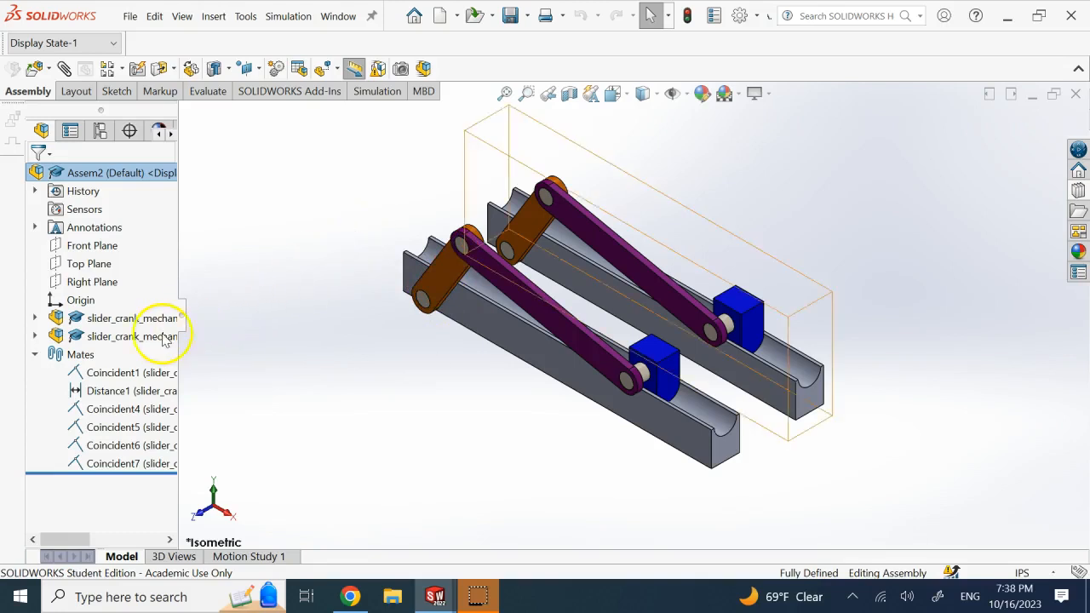
Edit slider_crank_mechanism<1> in context, swing its crank back and forth, and return to editing Assem2.
{"action": "left_click", "coordinate": [143, 317]}
{"action": "right_click", "coordinate": [143, 318]}
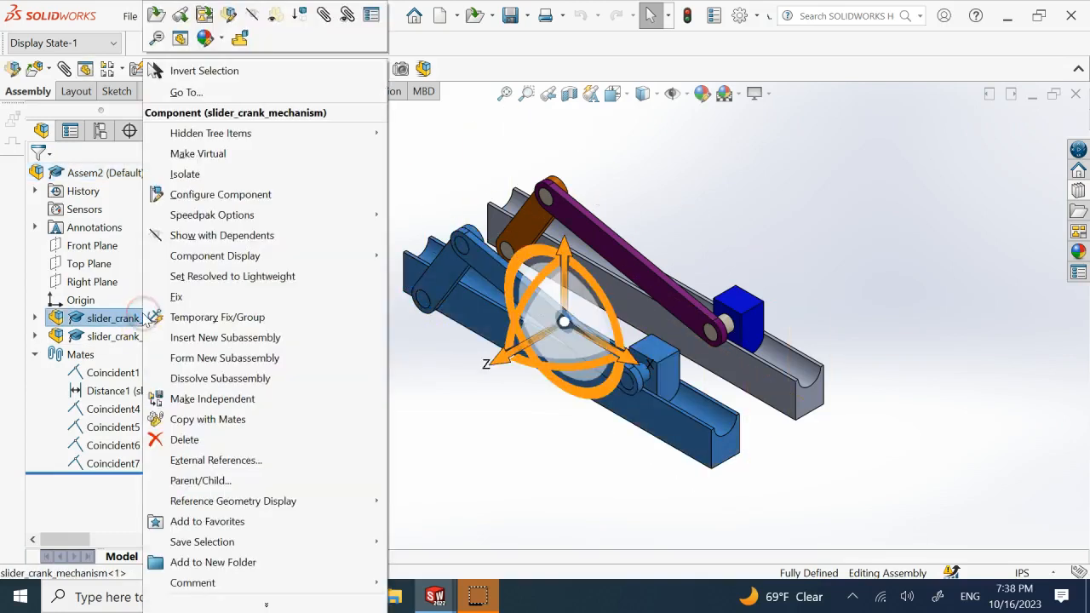
{"action": "left_click", "coordinate": [226, 19]}
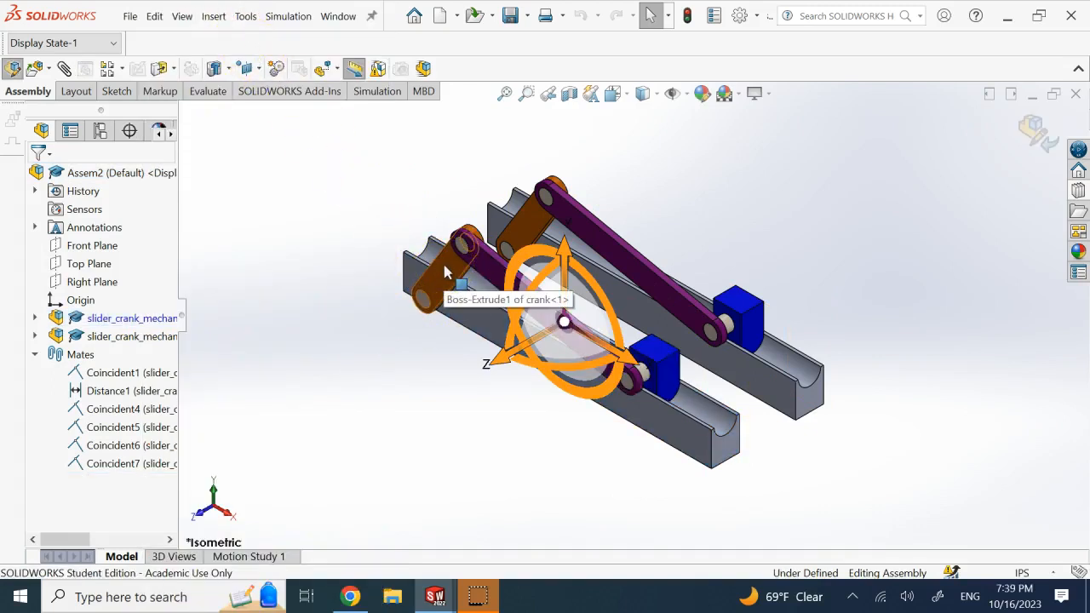
{"action": "left_click_drag", "start_coordinate": [443, 271], "coordinate": [518, 214]}
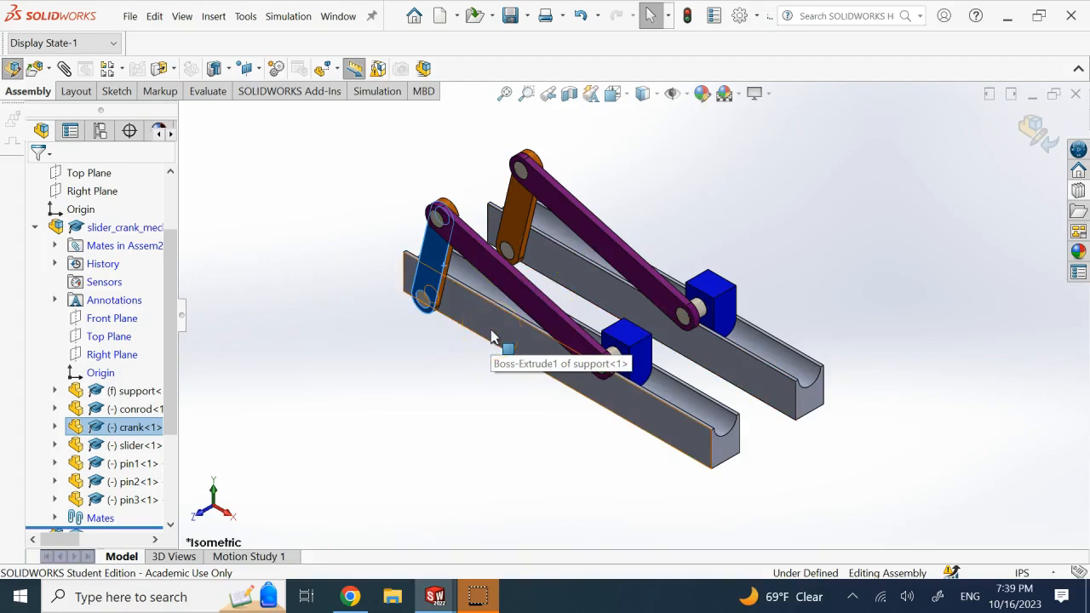
{"action": "left_click_drag", "start_coordinate": [439, 256], "coordinate": [373, 190]}
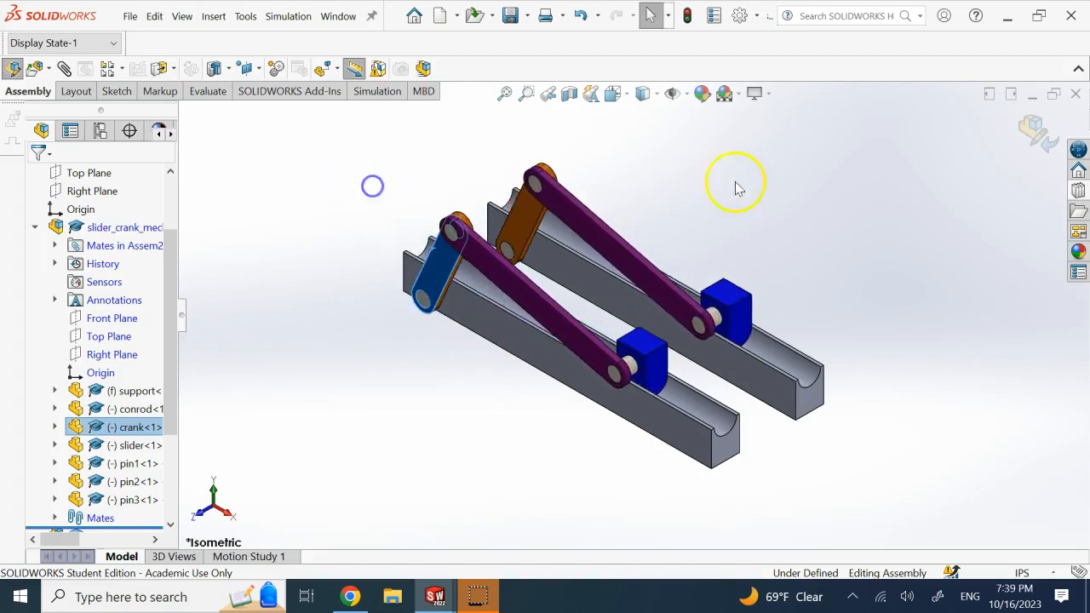
{"action": "left_click", "coordinate": [1024, 121]}
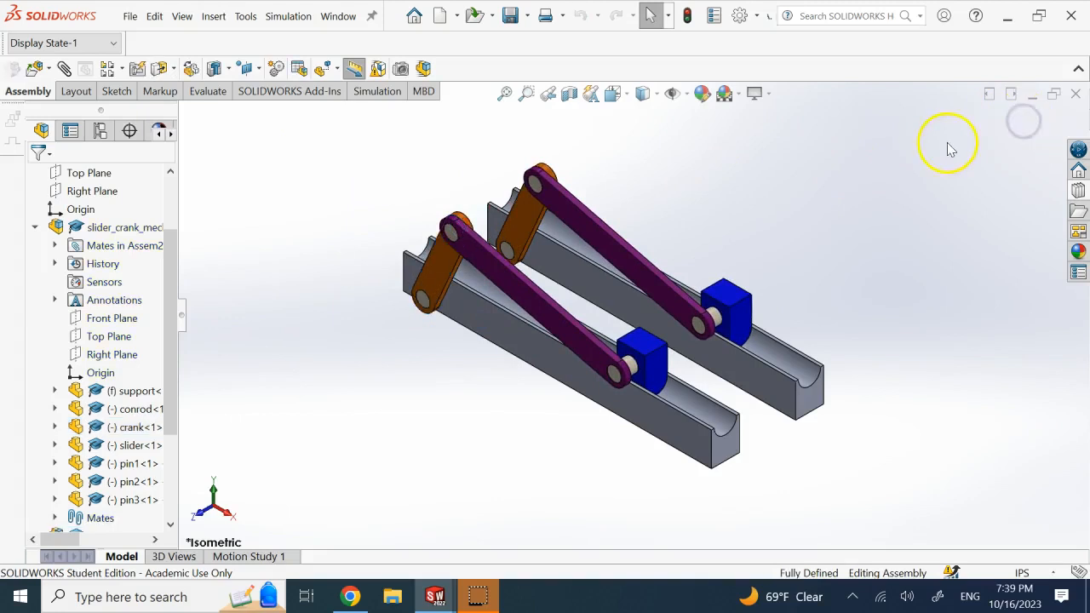
{"action": "left_click", "coordinate": [35, 227]}
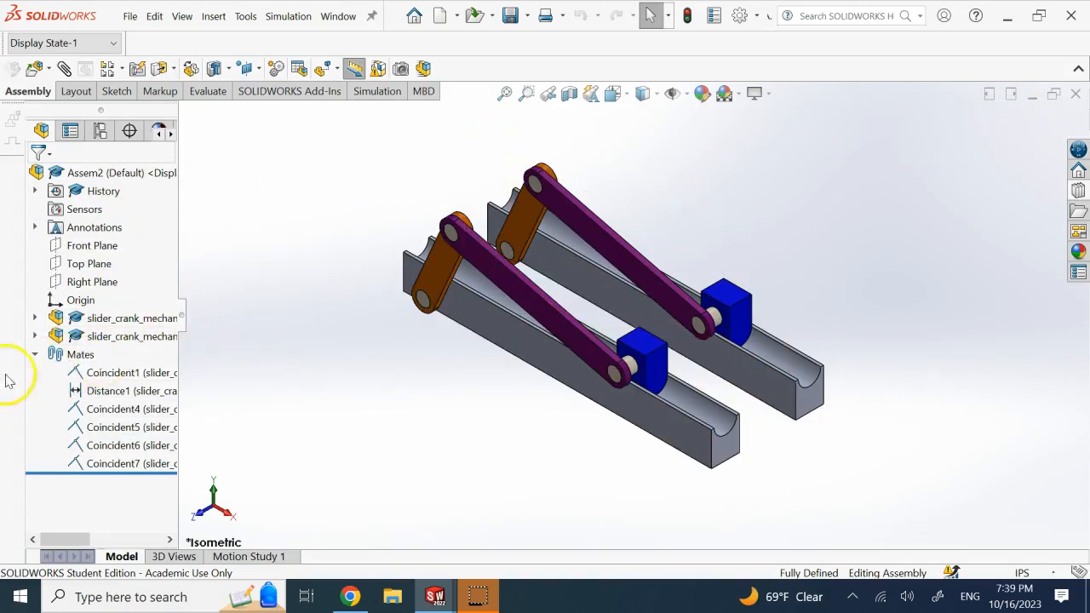
{"action": "left_click", "coordinate": [35, 356]}
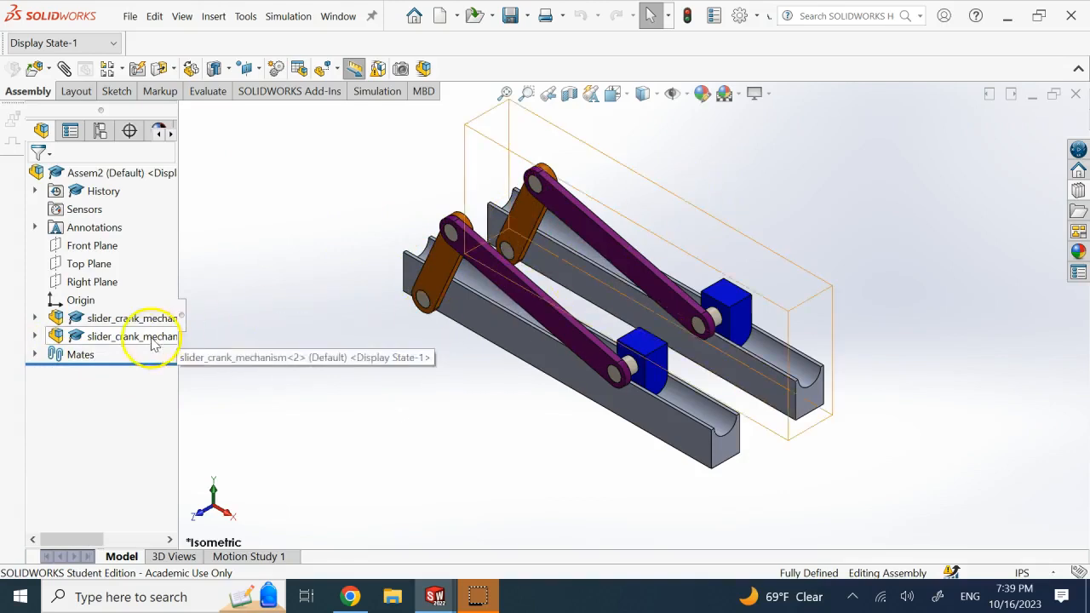
Set the component properties of slider_crank_mechanism<2> so that the subassembly is solved as Flexible.
{"action": "left_click", "coordinate": [137, 340]}
{"action": "right_click", "coordinate": [137, 344]}
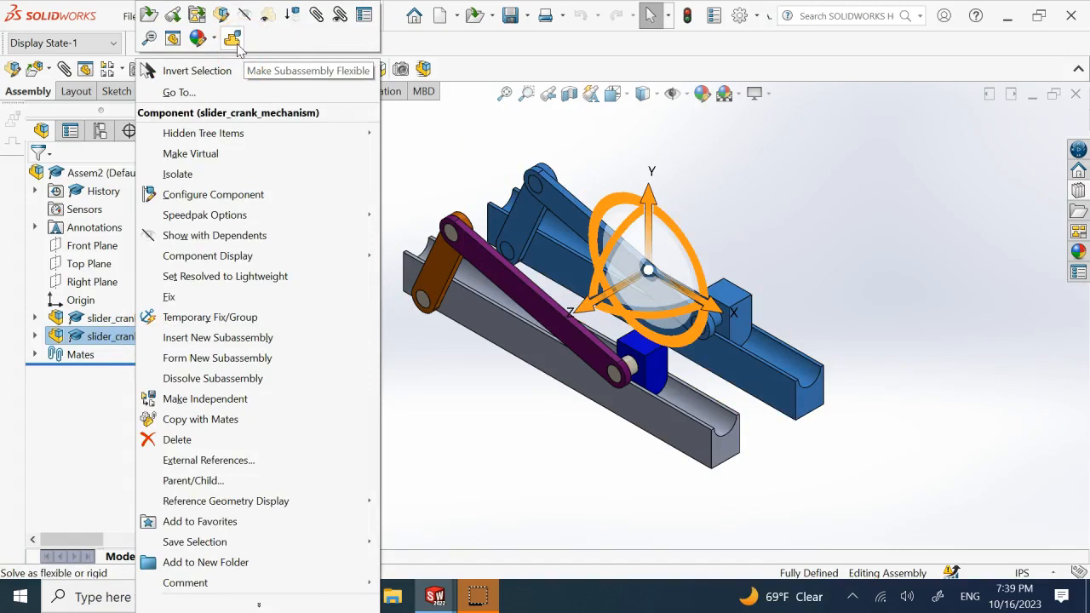
{"action": "left_click", "coordinate": [366, 17]}
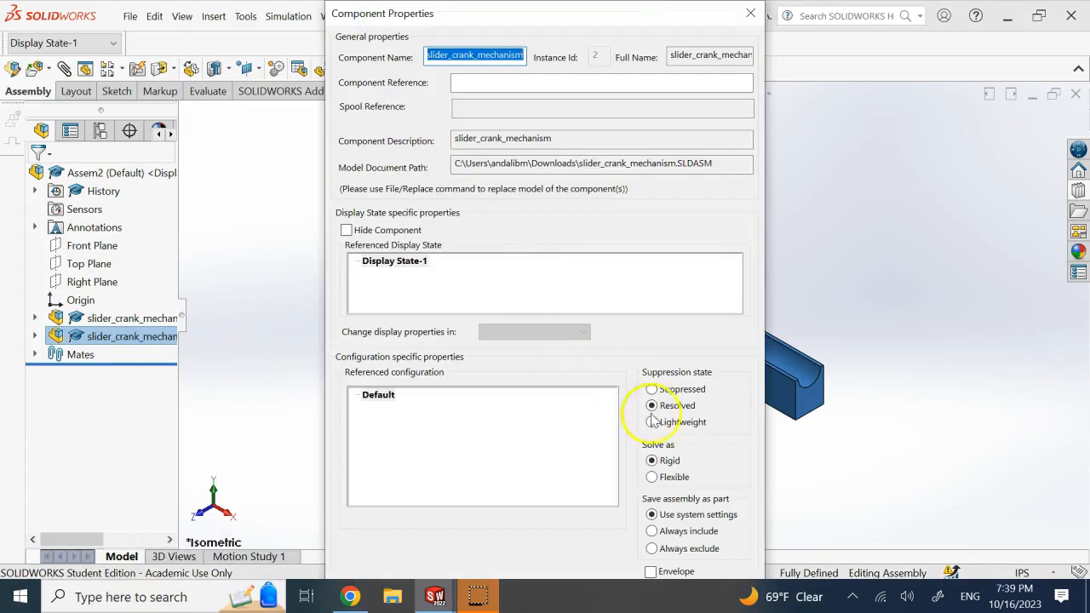
{"action": "left_click", "coordinate": [652, 478]}
{"action": "key", "text": "Return"}
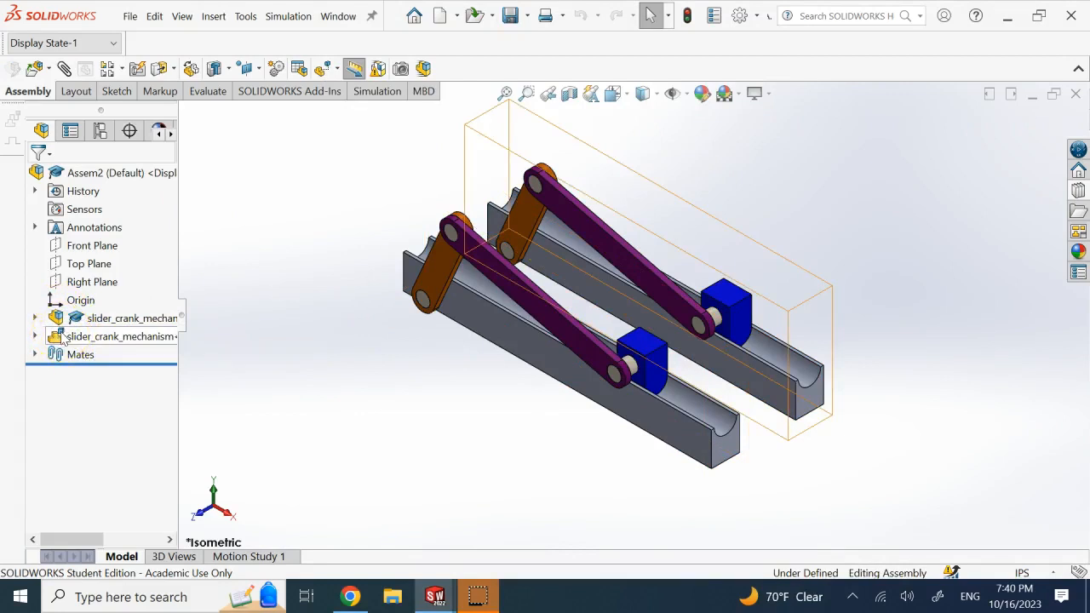
Edit slider_crank_mechanism<1> in context and rotate its crank to a steeper position, pulling the slider back along the support.
{"action": "left_click", "coordinate": [103, 317]}
{"action": "left_click", "coordinate": [173, 275]}
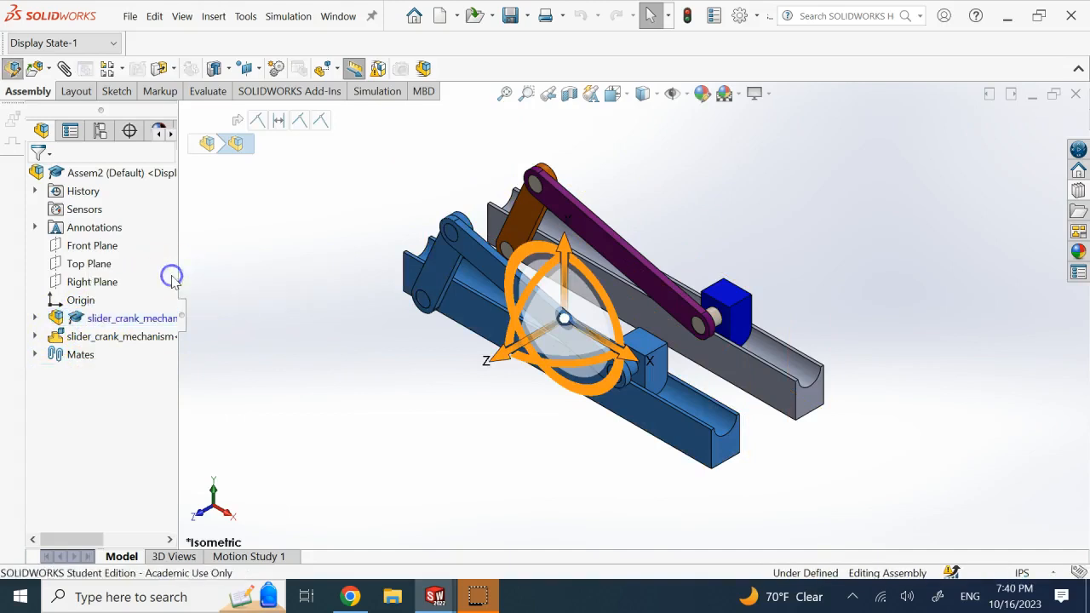
{"action": "left_click", "coordinate": [457, 262]}
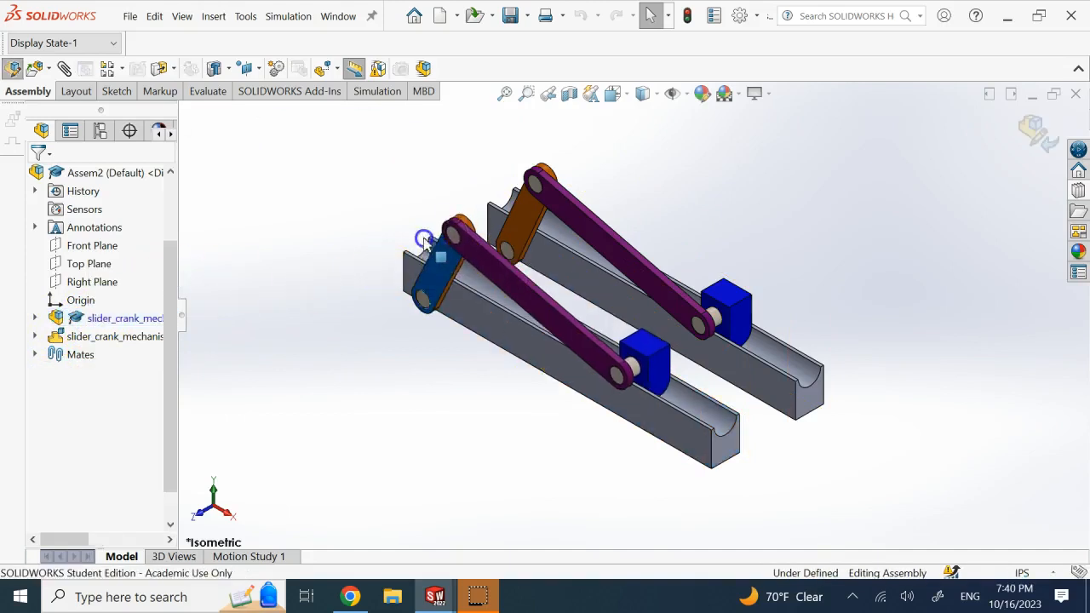
{"action": "left_click_drag", "start_coordinate": [447, 281], "coordinate": [606, 407]}
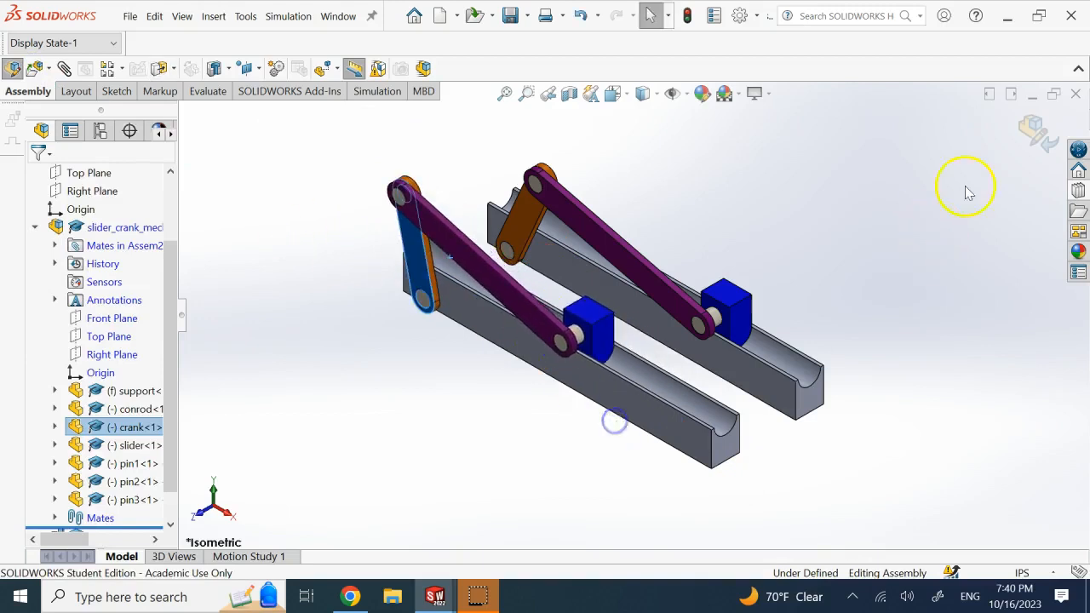
Try to rotate the rear crank from the top-level assembly, then check the front crank and collapse its subassembly.
{"action": "left_click_drag", "start_coordinate": [513, 228], "coordinate": [525, 219]}
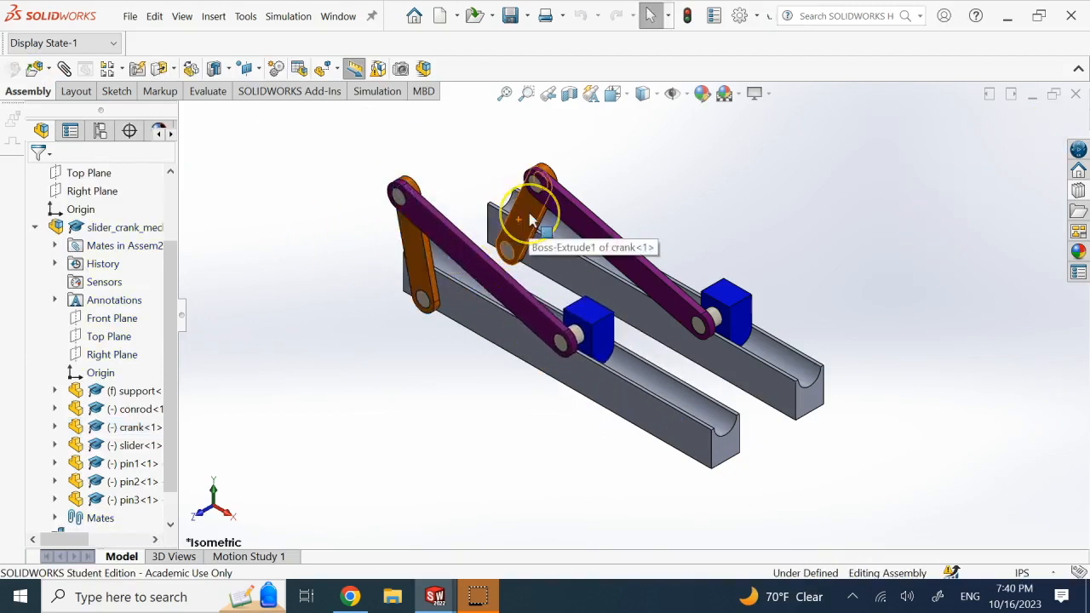
{"action": "left_click", "coordinate": [34, 227]}
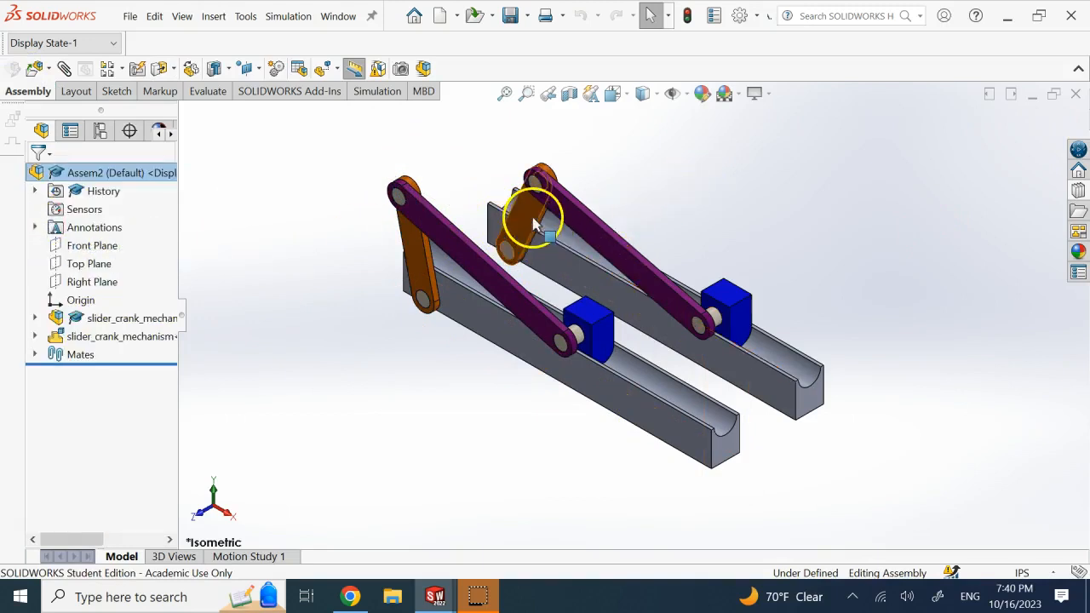
{"action": "left_click", "coordinate": [415, 252]}
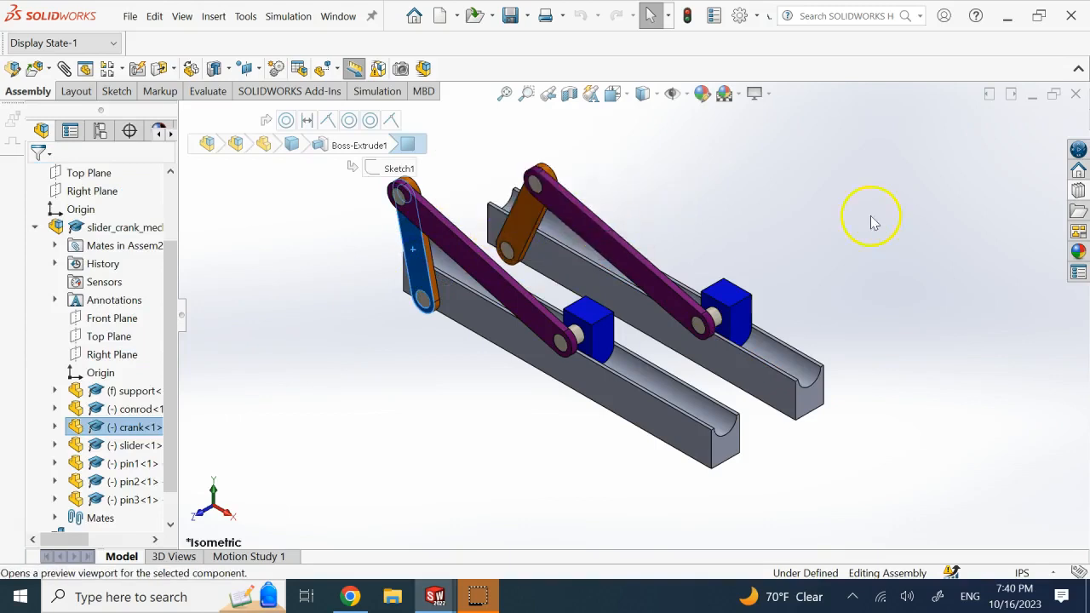
{"action": "left_click", "coordinate": [960, 211]}
{"action": "left_click", "coordinate": [36, 228]}
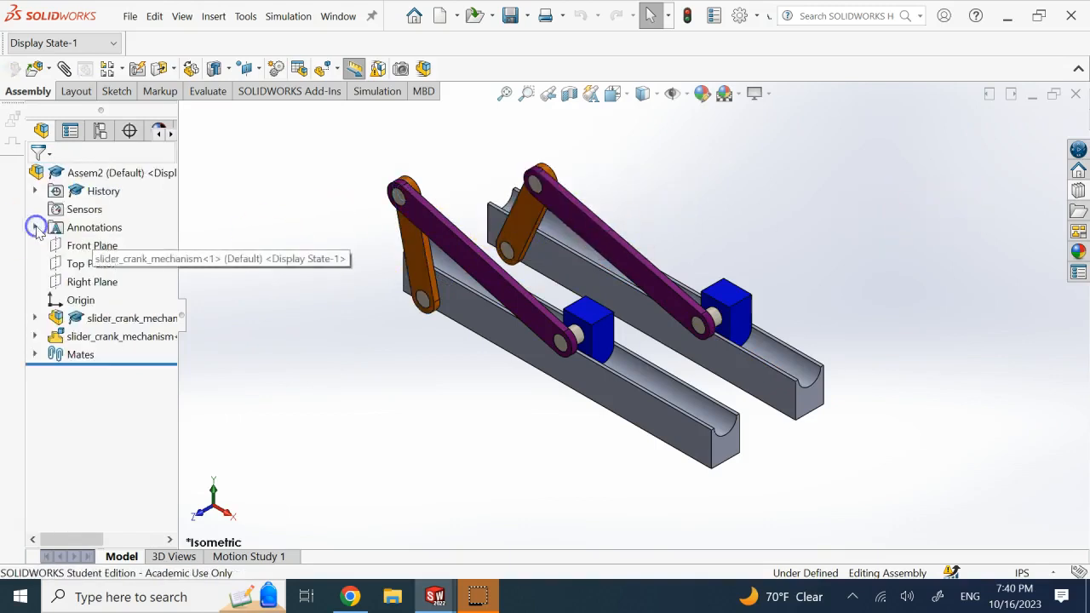
Make slider_crank_mechanism<1> a flexible subassembly, like slider_crank_mechanism<2>.
{"action": "left_click", "coordinate": [111, 338]}
{"action": "right_click", "coordinate": [112, 344]}
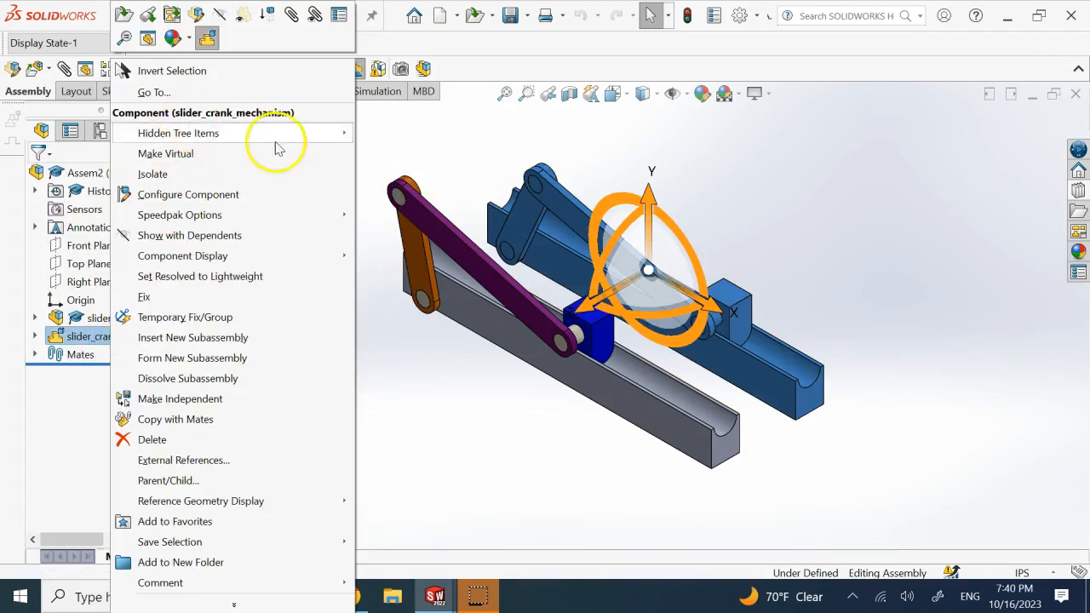
{"action": "left_click", "coordinate": [366, 54]}
{"action": "left_click", "coordinate": [128, 318]}
{"action": "right_click", "coordinate": [127, 318]}
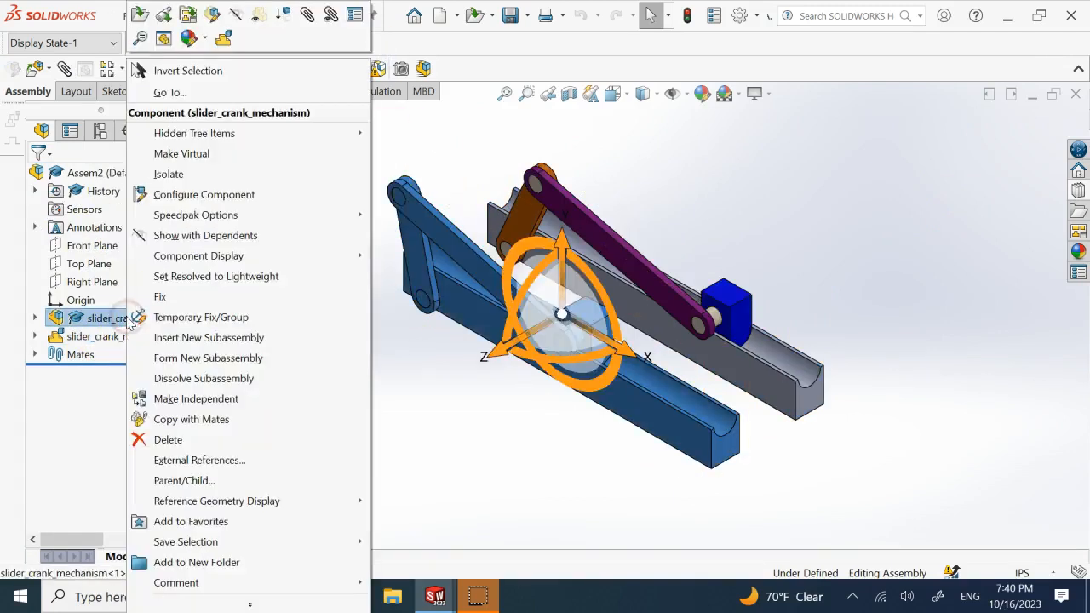
{"action": "left_click", "coordinate": [223, 41]}
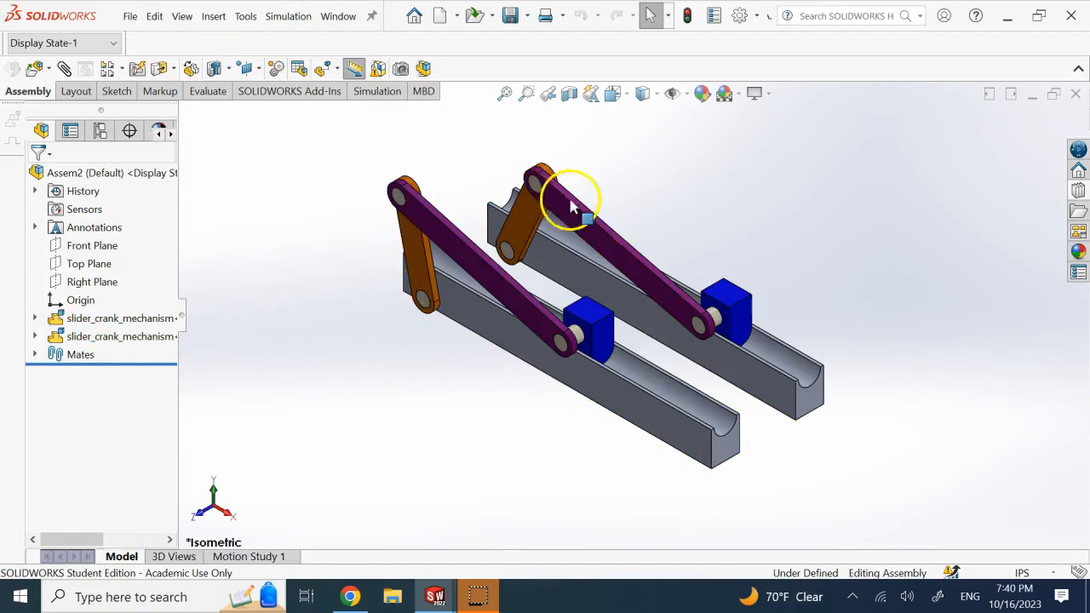
Edit slider_crank_mechanism<2> in context, rotate its crank to a flatter position to push the slider forward, and collapse the subassembly.
{"action": "scroll", "coordinate": [721, 170], "scroll_direction": "up", "scroll_amount": 1}
{"action": "scroll", "coordinate": [679, 274], "scroll_direction": "down", "scroll_amount": 1}
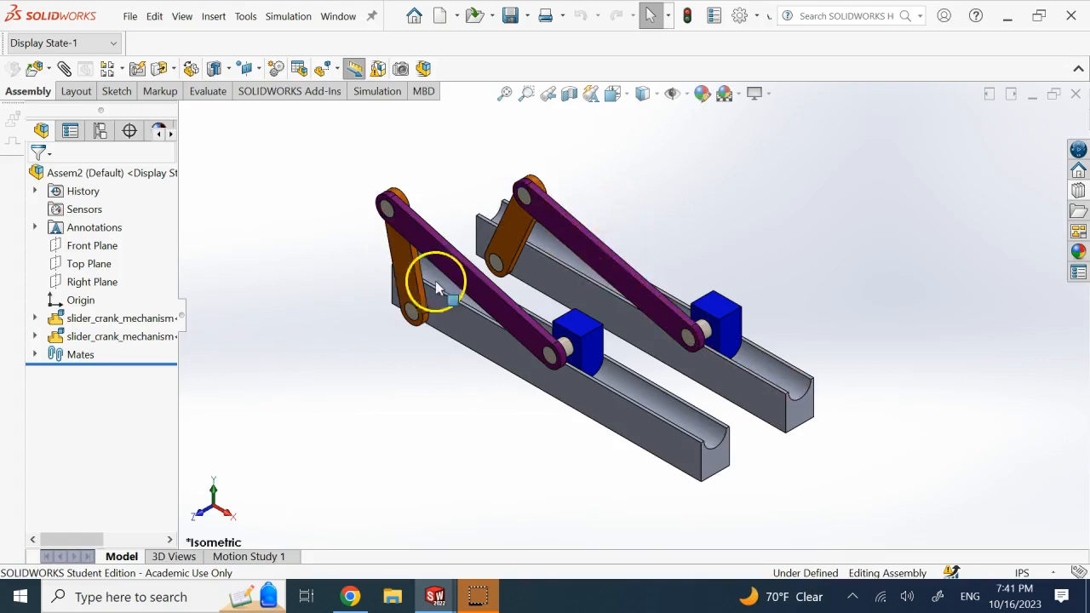
{"action": "left_click", "coordinate": [97, 337]}
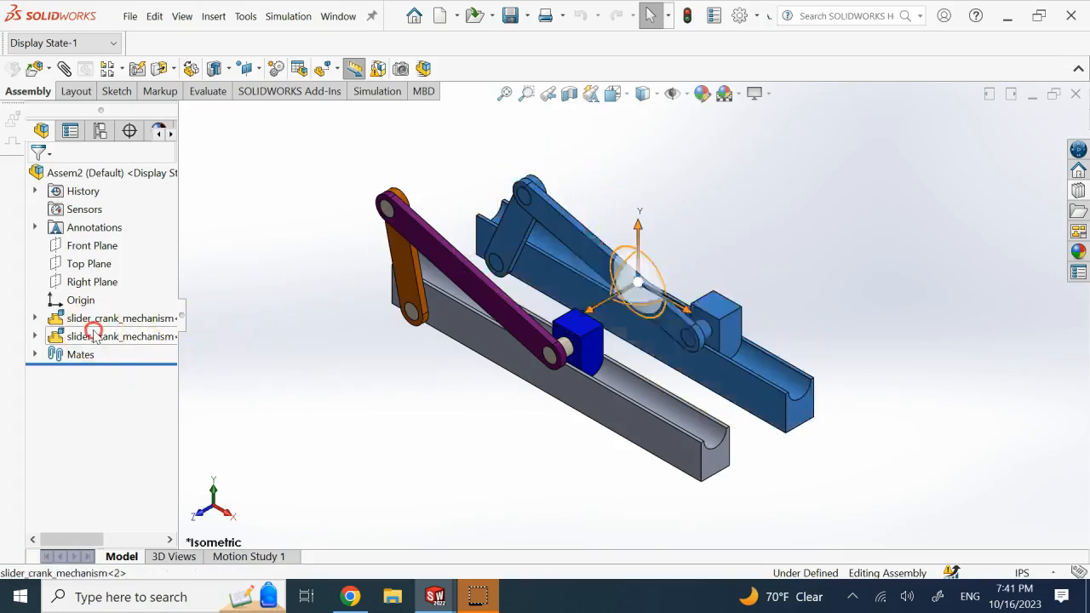
{"action": "right_click", "coordinate": [97, 336]}
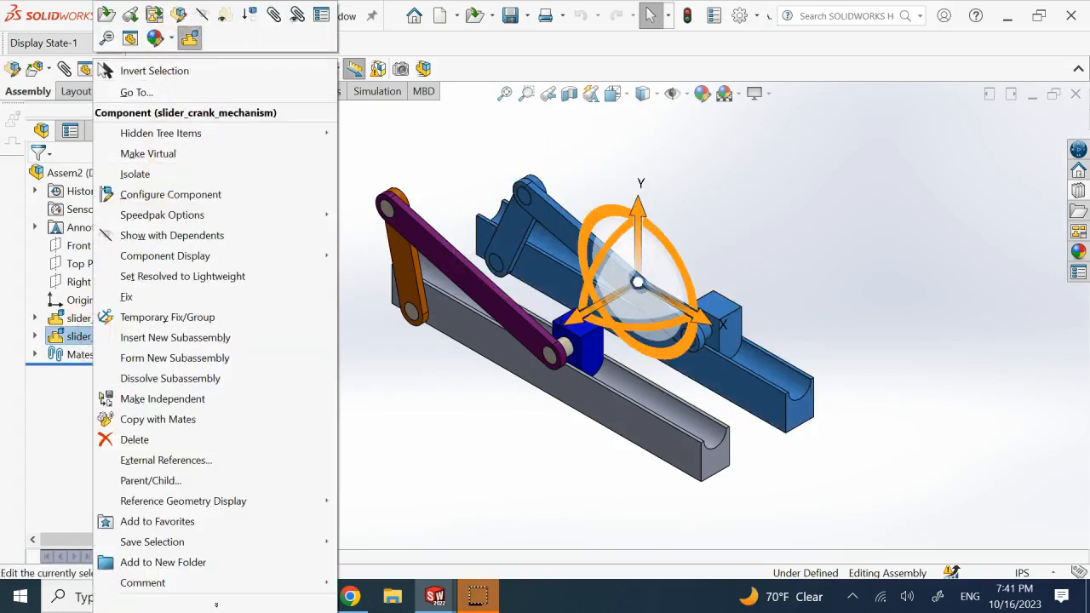
{"action": "left_click", "coordinate": [179, 10]}
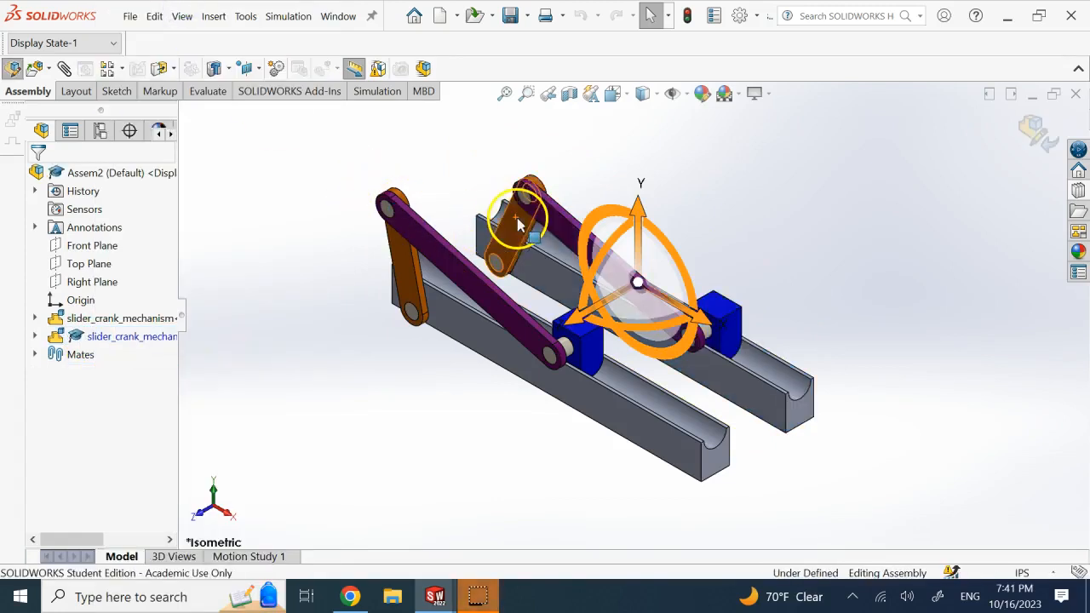
{"action": "left_click_drag", "start_coordinate": [526, 226], "coordinate": [558, 247]}
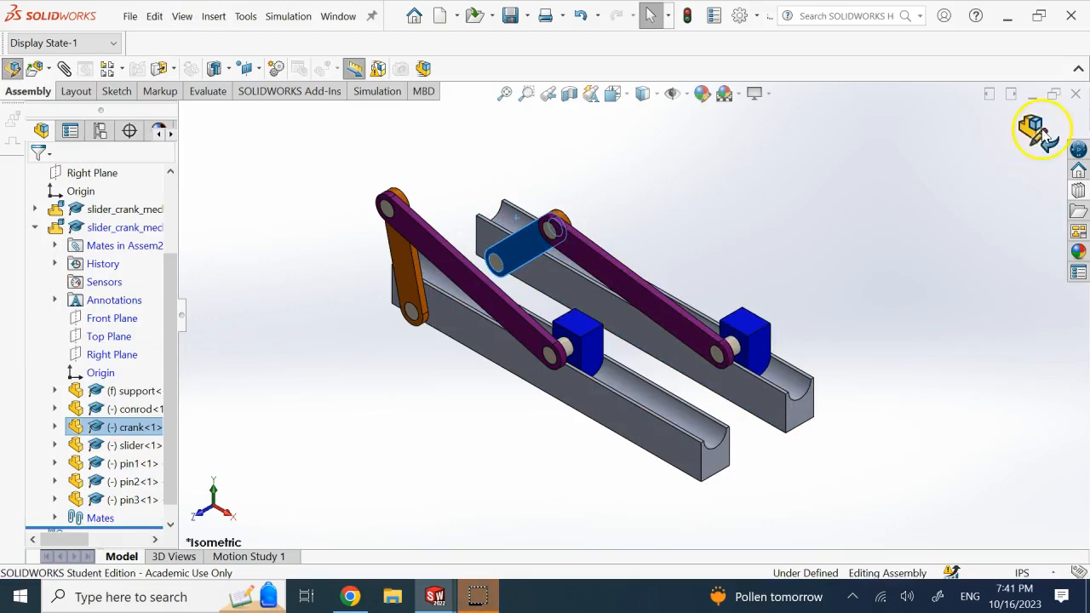
{"action": "left_click", "coordinate": [30, 228]}
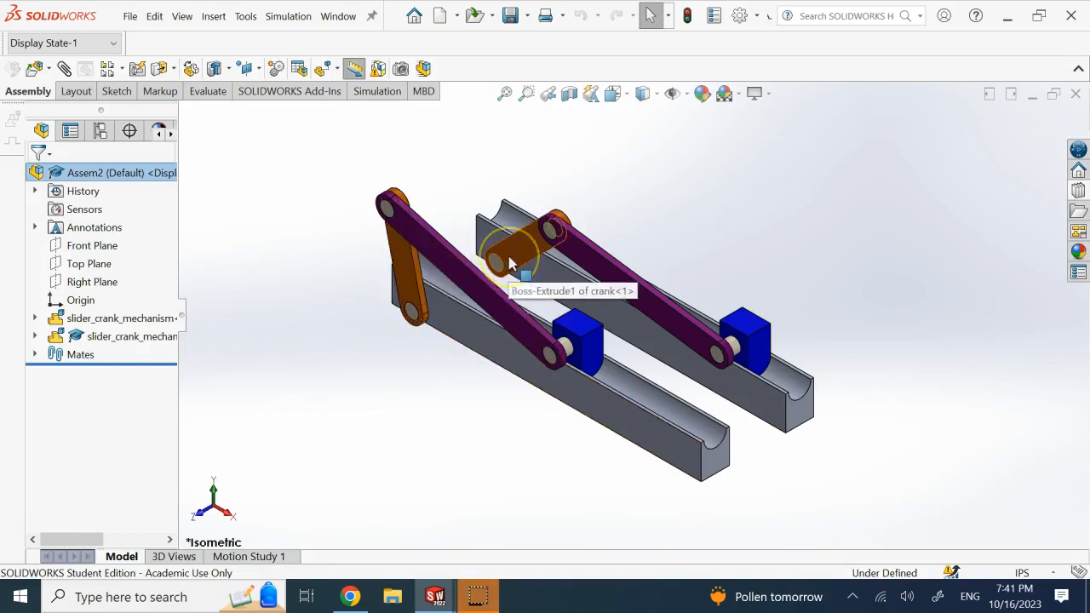
Add a rotary motor at a constant speed of 30 RPM to the front mechanism's crank in Motion Study 1.
{"action": "left_click", "coordinate": [256, 556]}
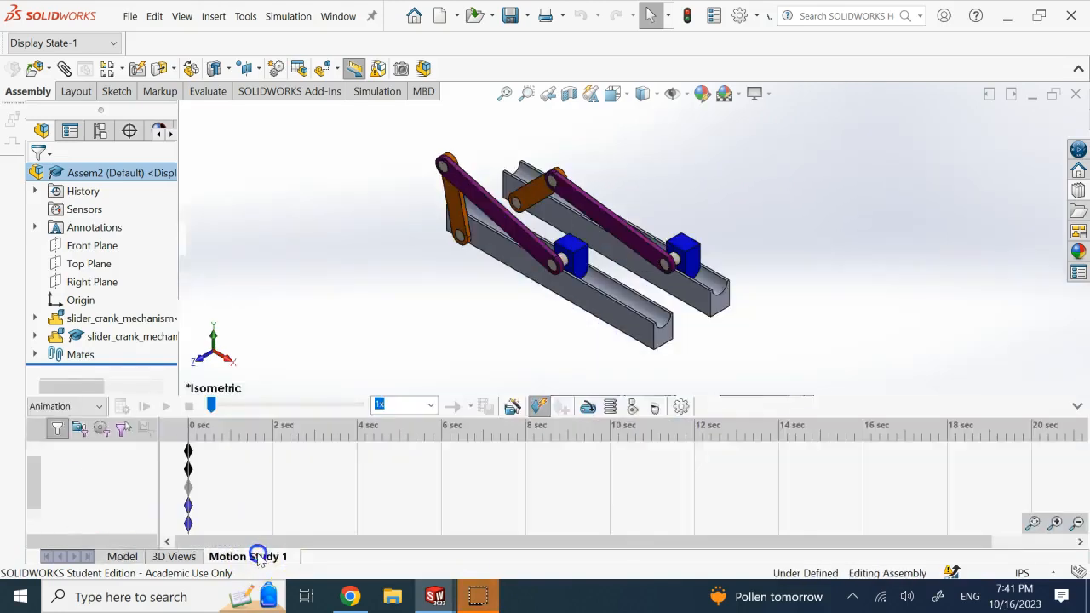
{"action": "left_click", "coordinate": [587, 407]}
{"action": "left_click", "coordinate": [454, 219]}
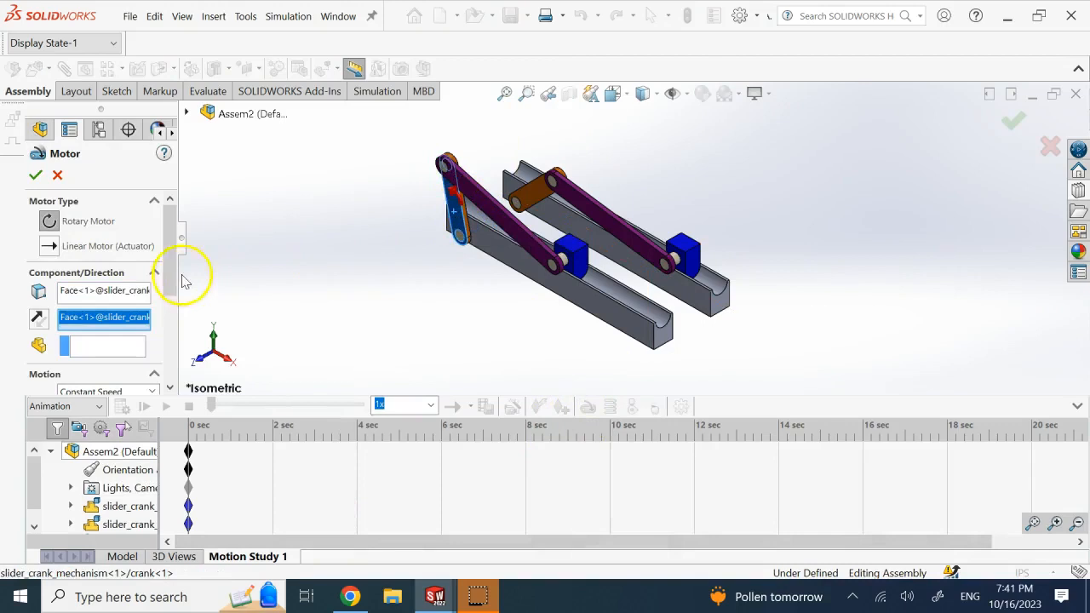
{"action": "scroll", "coordinate": [166, 281], "scroll_direction": "down", "scroll_amount": 5}
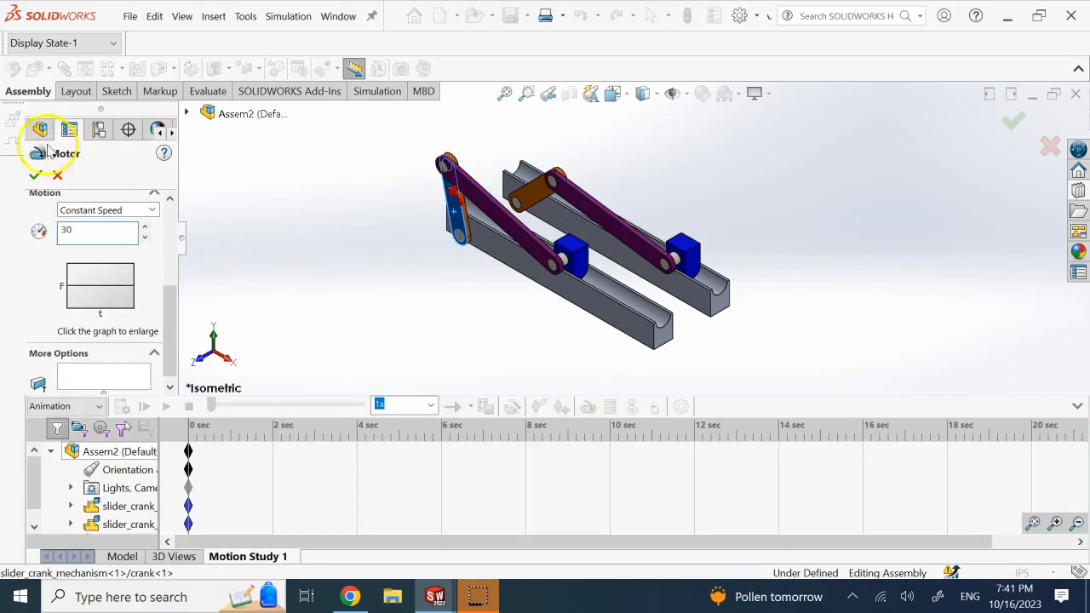
{"action": "left_click", "coordinate": [36, 176]}
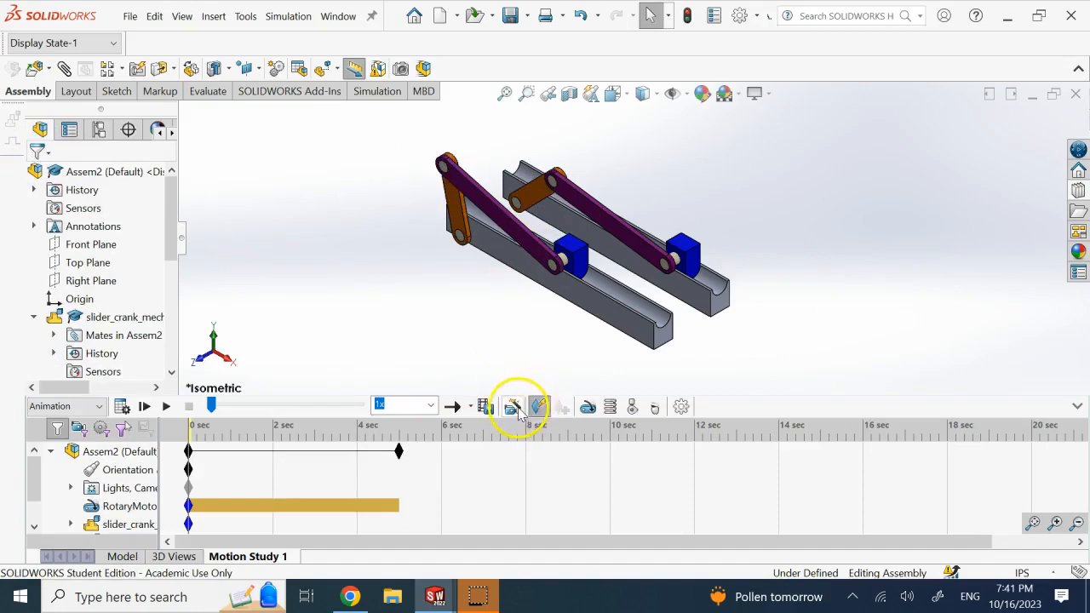
Add a second rotary motor at a constant speed of 30 RPM to the rear mechanism's crank.
{"action": "left_click", "coordinate": [588, 407]}
{"action": "left_click", "coordinate": [538, 199]}
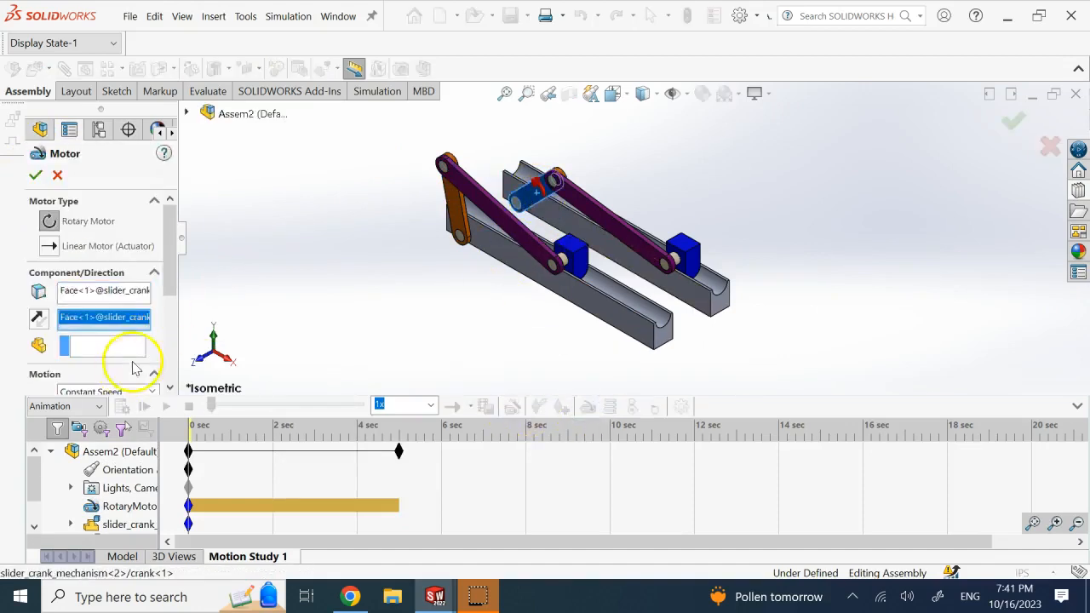
{"action": "scroll", "coordinate": [165, 323], "scroll_direction": "down", "scroll_amount": 4}
{"action": "double_click", "coordinate": [74, 227]}
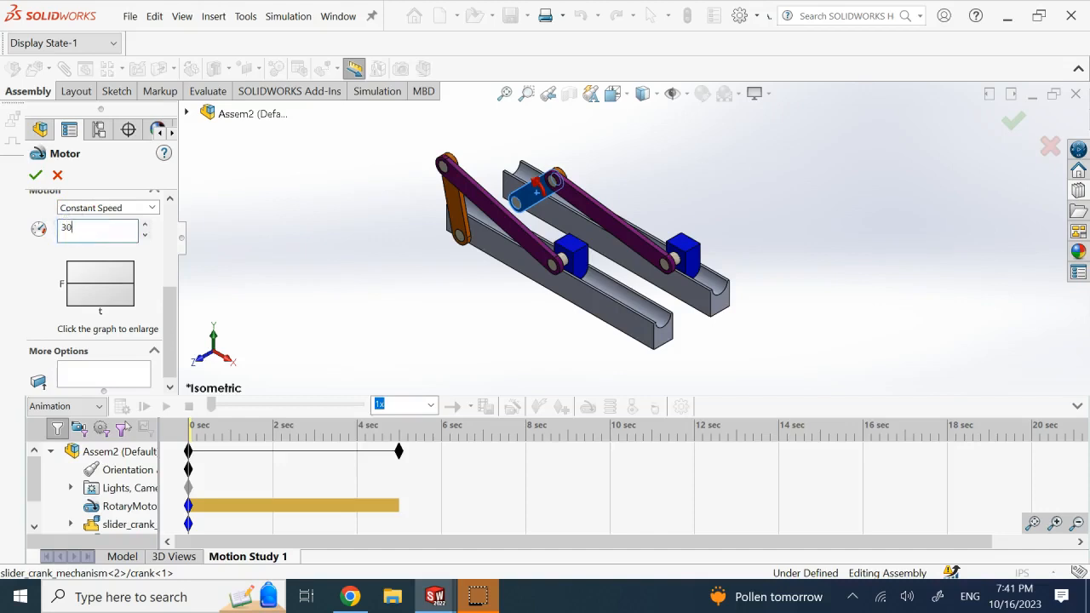
{"action": "left_click", "coordinate": [223, 241]}
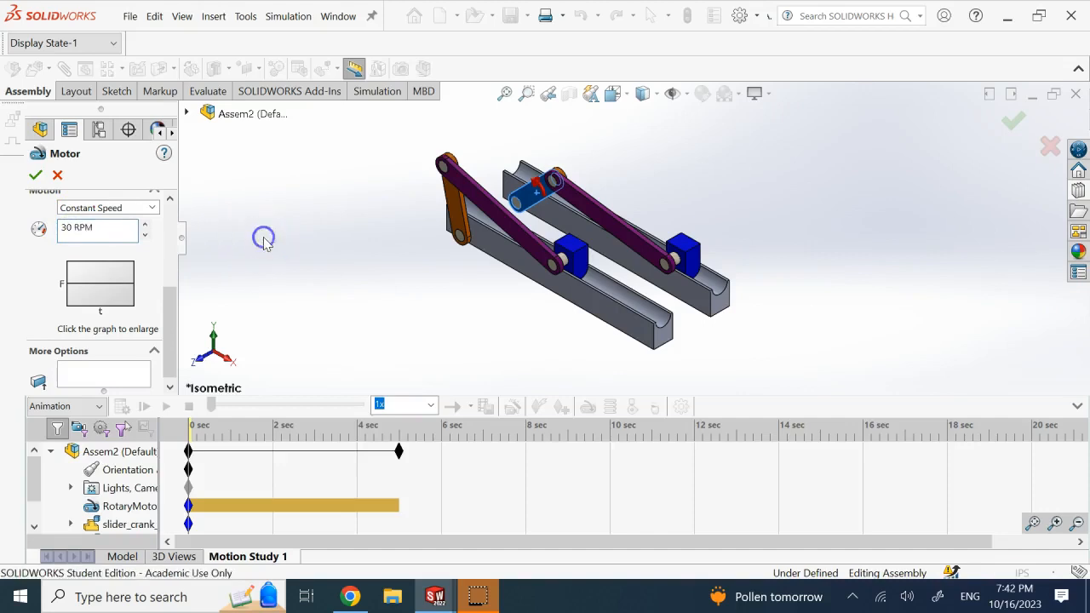
{"action": "left_click", "coordinate": [35, 175]}
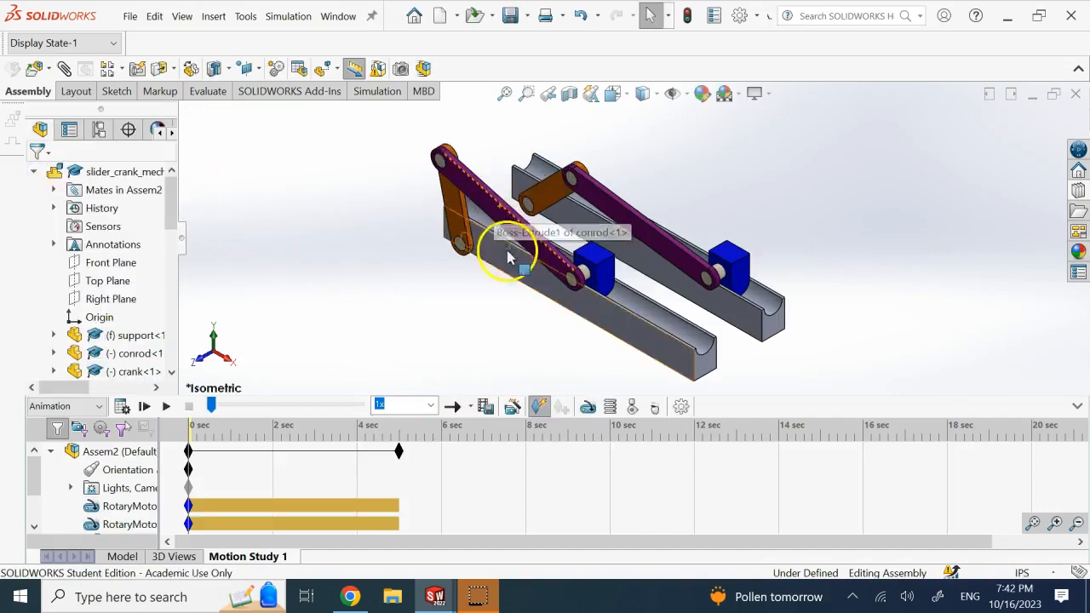
Set the motion study type to Basic Motion and calculate the study.
{"action": "left_click", "coordinate": [98, 406]}
{"action": "left_click", "coordinate": [60, 442]}
{"action": "left_click", "coordinate": [121, 406]}
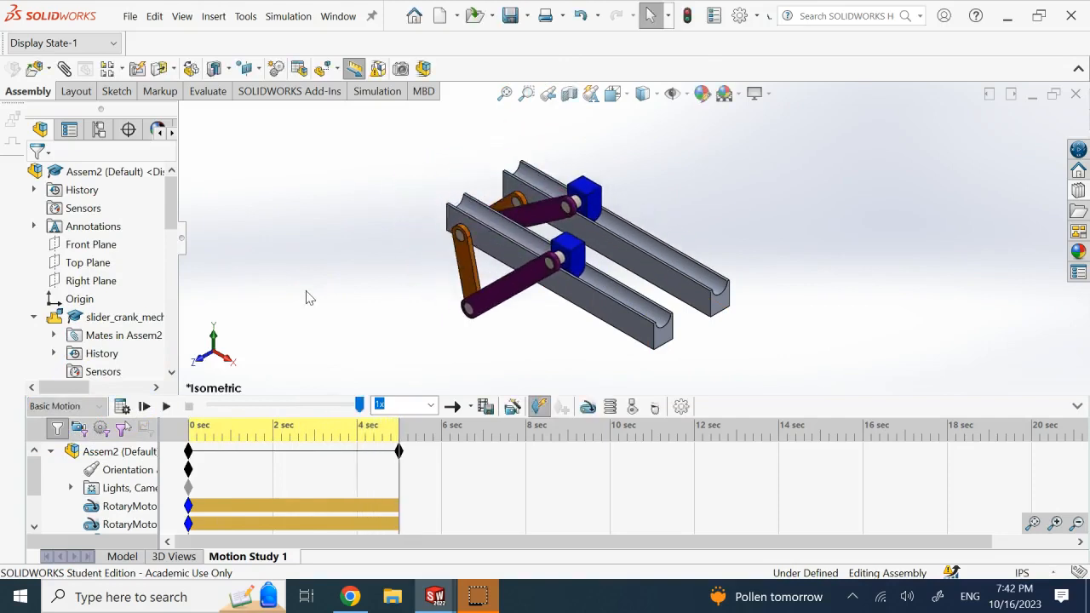
Play the calculated motion study twice and examine how both slider-crank mechanisms move.
{"action": "left_click", "coordinate": [164, 407]}
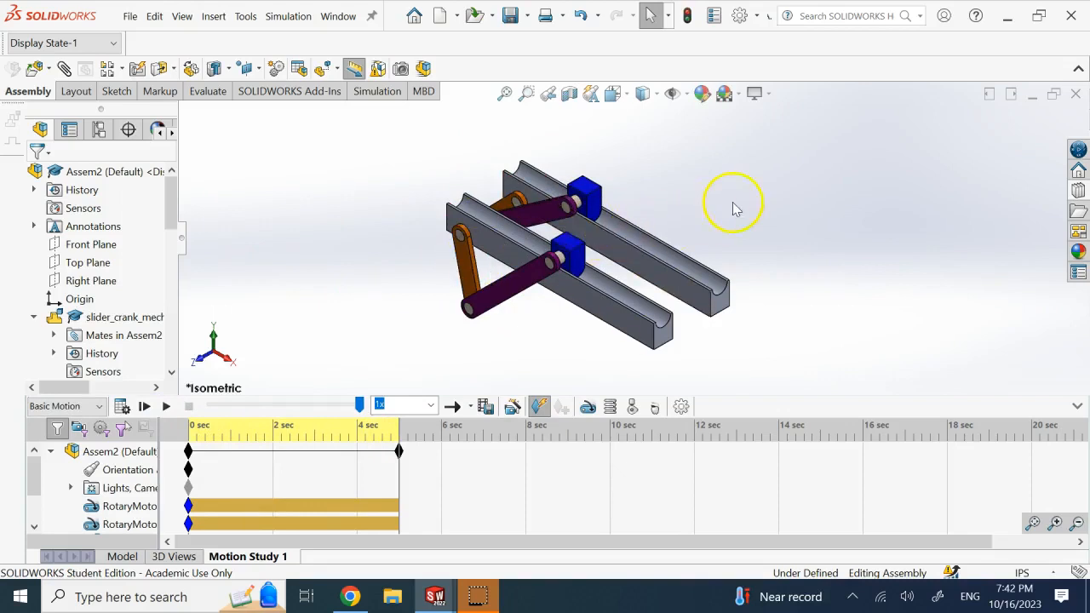
{"action": "scroll", "coordinate": [596, 220], "scroll_direction": "down", "scroll_amount": 2}
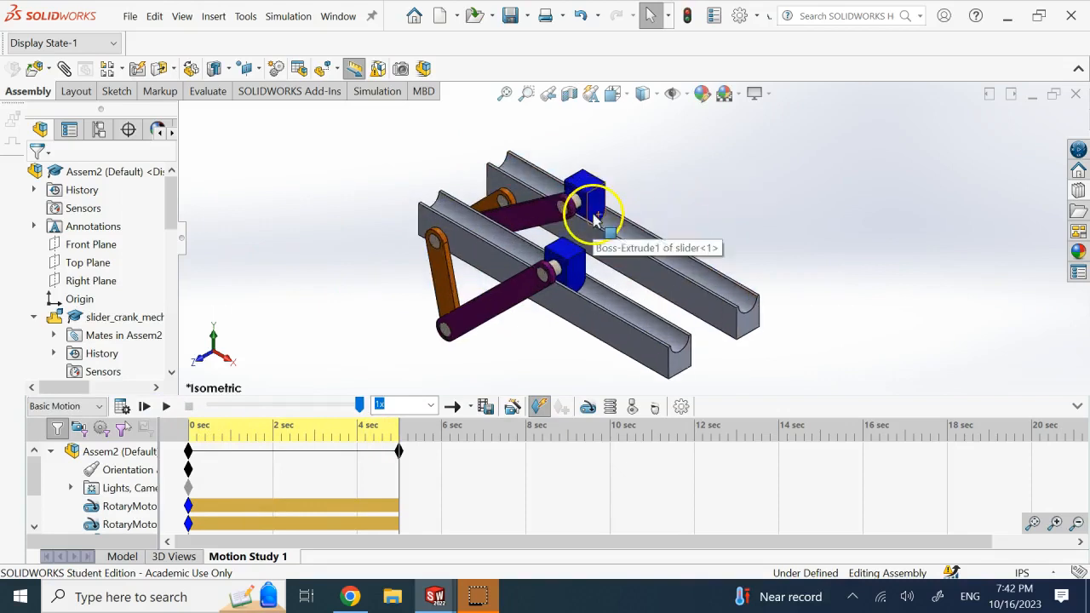
{"action": "scroll", "coordinate": [596, 220], "scroll_direction": "up", "scroll_amount": 1}
{"action": "left_click", "coordinate": [167, 408]}
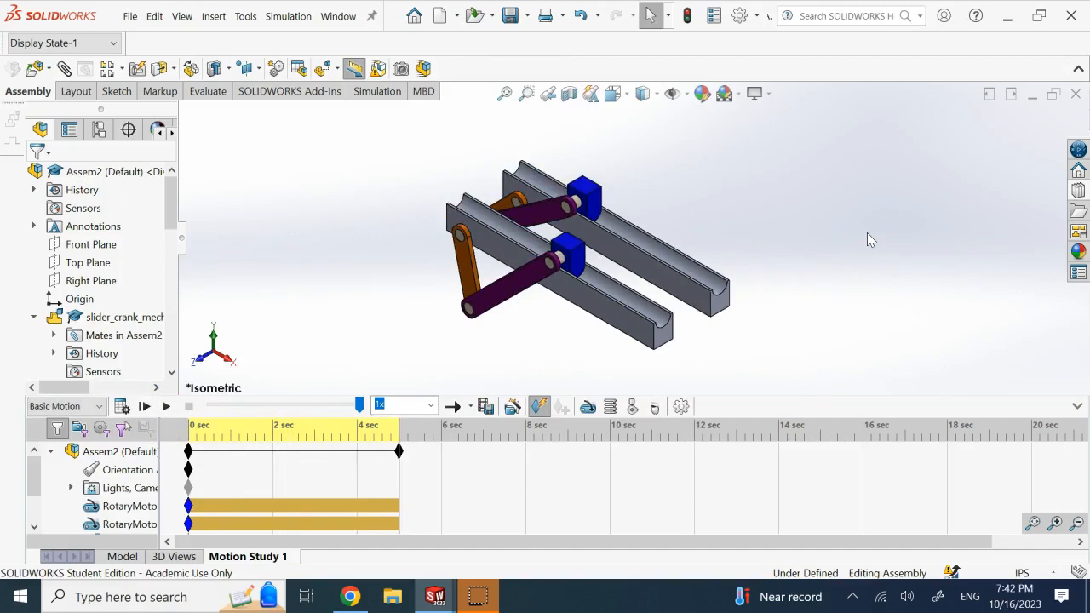
{"action": "scroll", "coordinate": [867, 240], "scroll_direction": "up", "scroll_amount": 1}
{"action": "scroll", "coordinate": [758, 231], "scroll_direction": "down", "scroll_amount": 1}
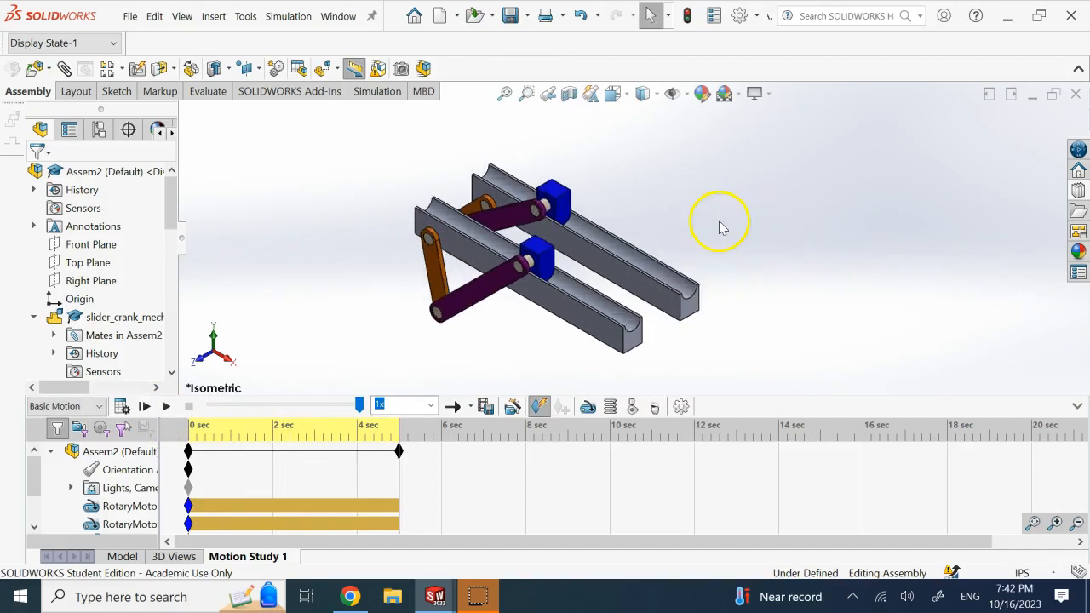